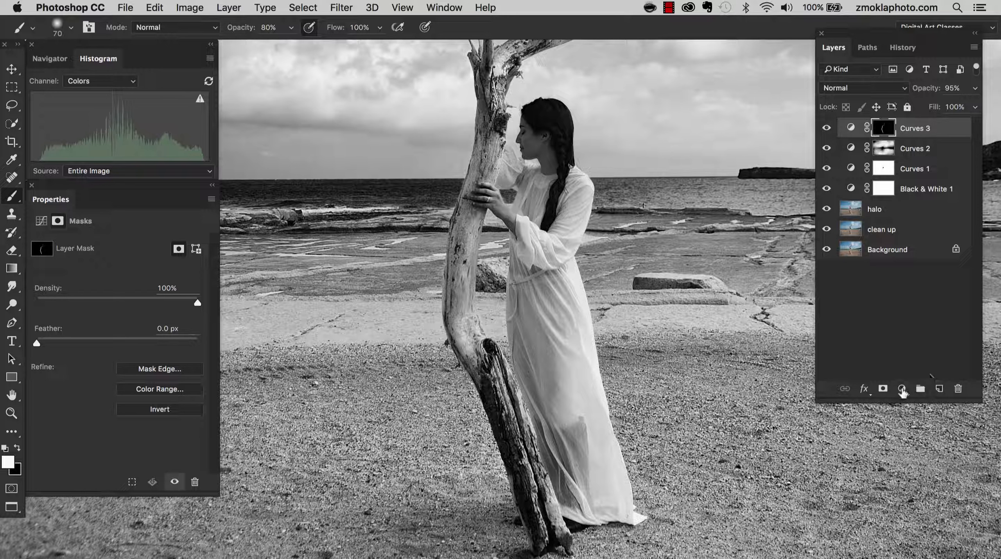
- Add a Curves adjustment layer above Curves 3 and build a contrast curve from the dress tones, with the highlight point at input 193, output 213
click(902, 388)
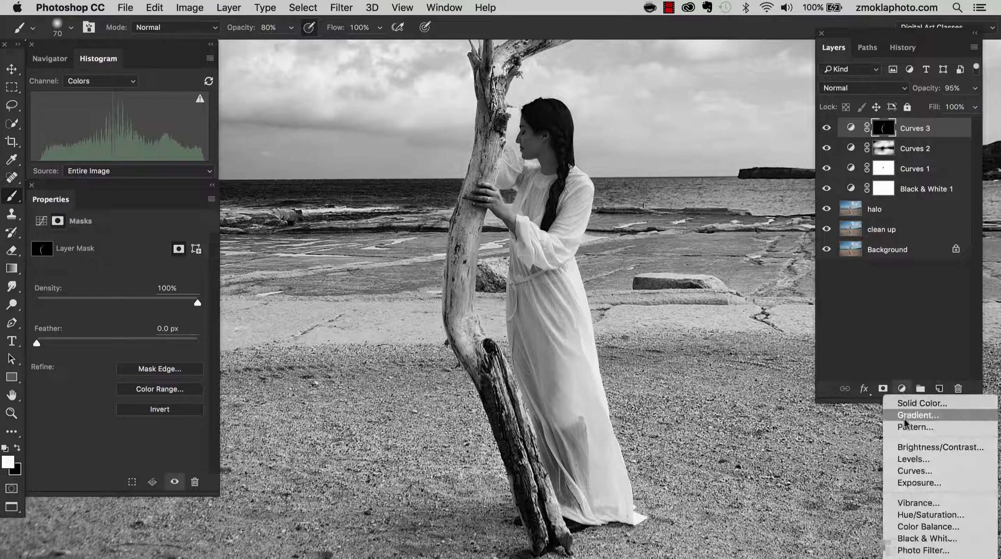
click(909, 470)
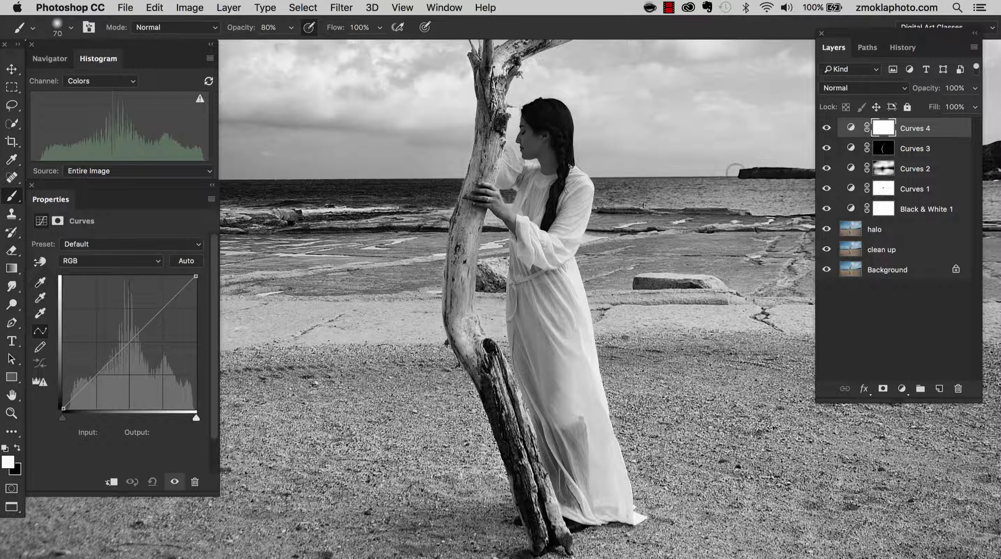
key(super+plus)
key(super+plus)
key(space)
mouse_move(619, 183)
mouse_down()
mouse_move(540, 340)
mouse_move(525, 350)
mouse_up()
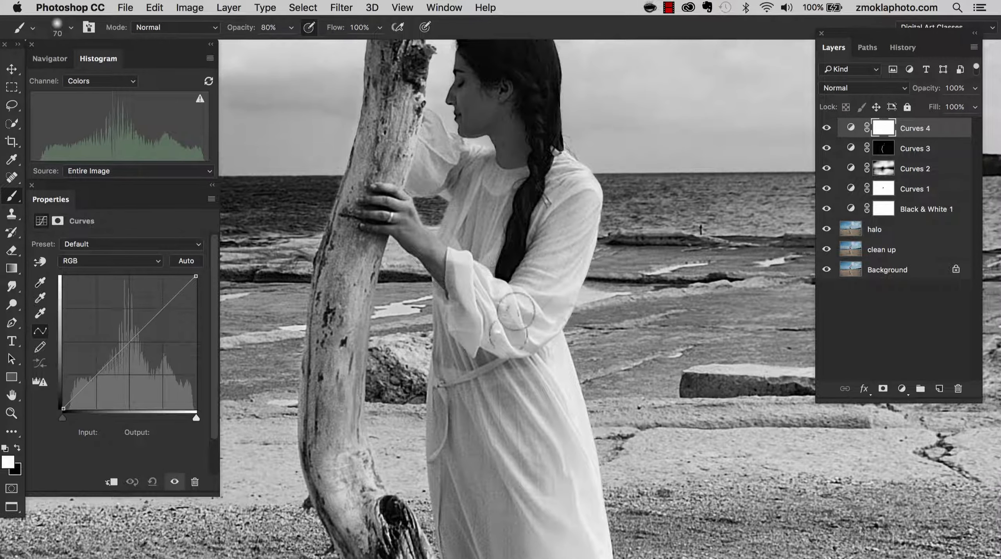
key(space)
drag(548, 318, 553, 301)
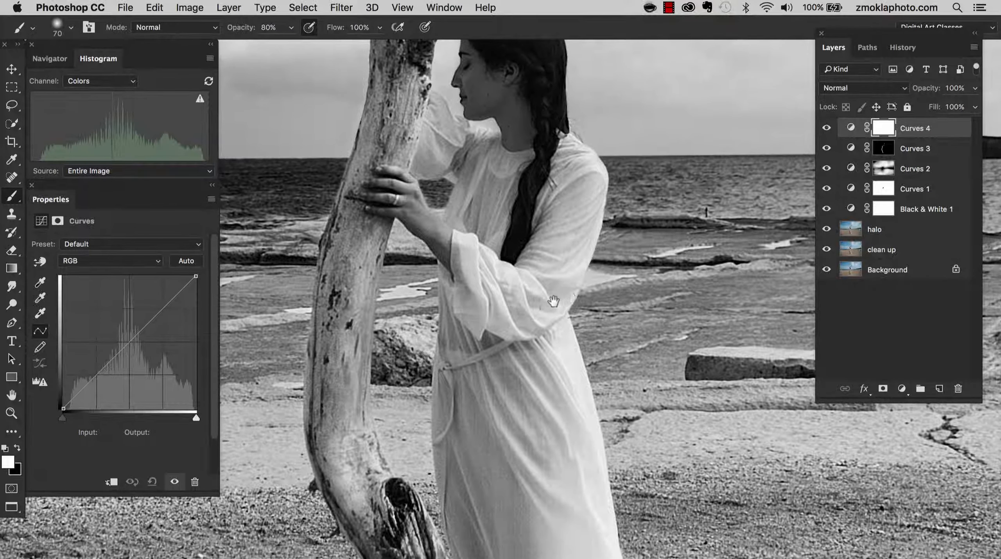
click(41, 262)
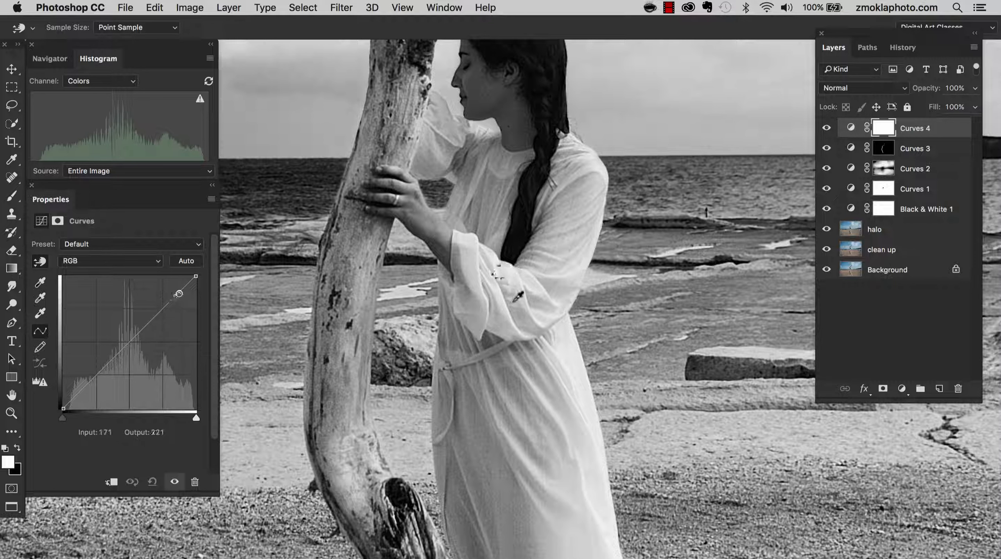
click(482, 277)
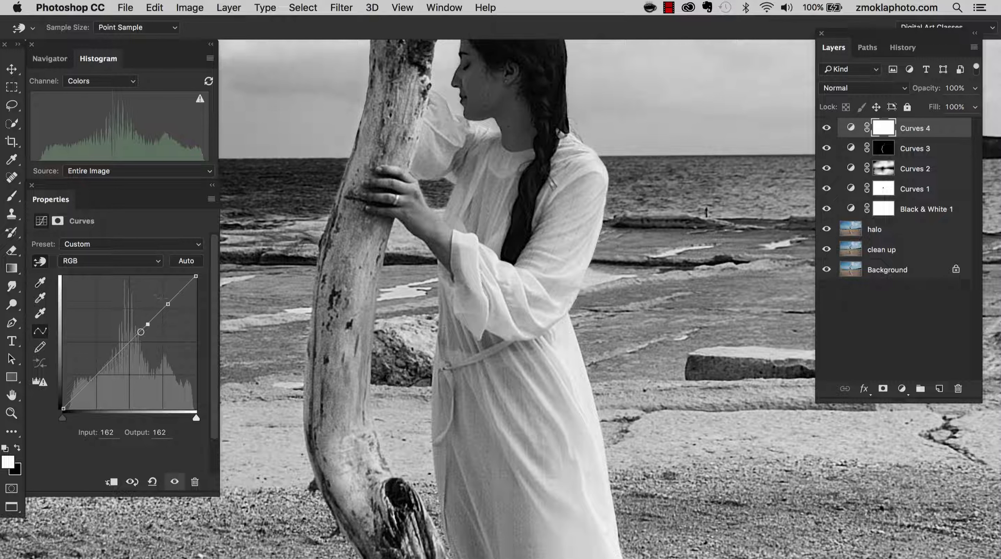
drag(168, 304, 164, 297)
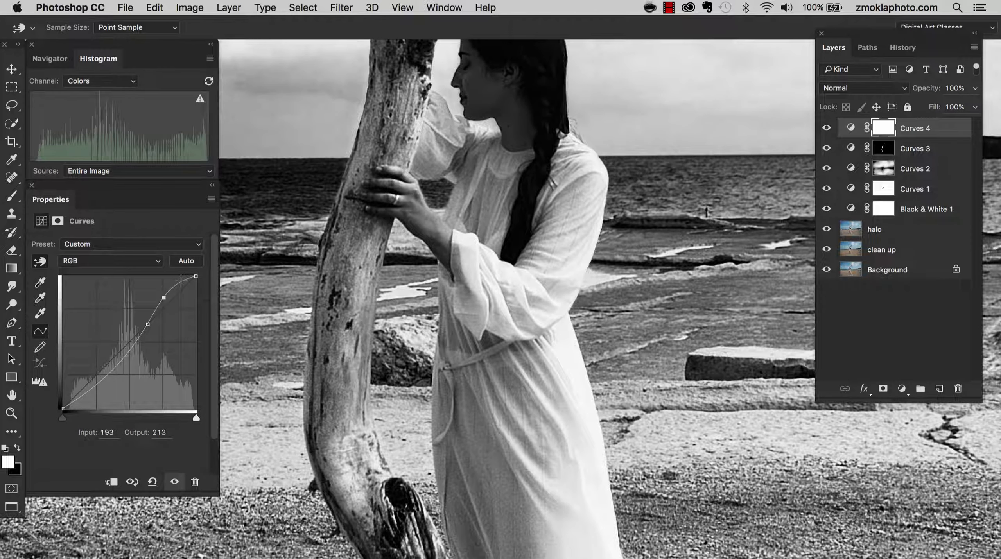
- Fine-tune the highlight point of the Curves 4 curve to input 190, output 213
key(super+minus)
key(super+minus)
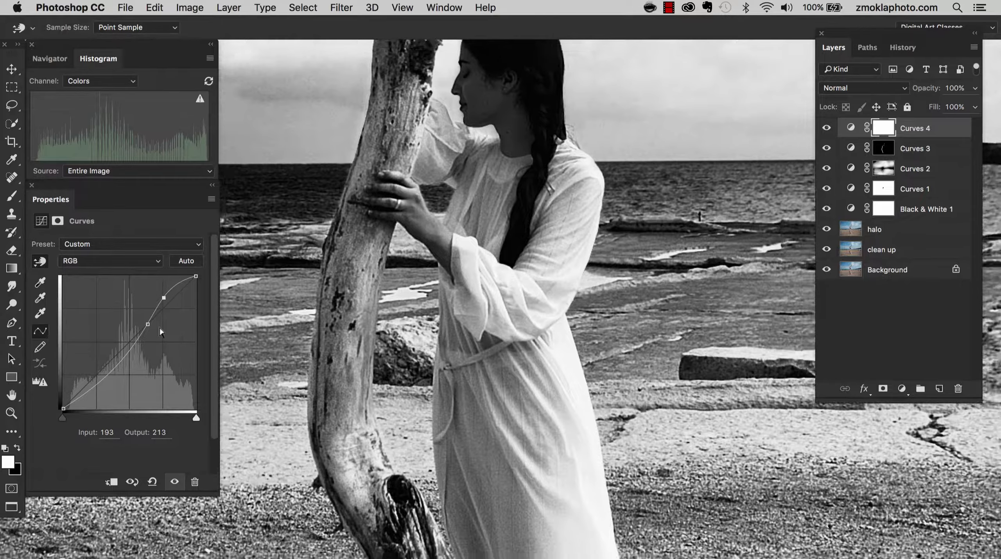
drag(617, 309, 606, 280)
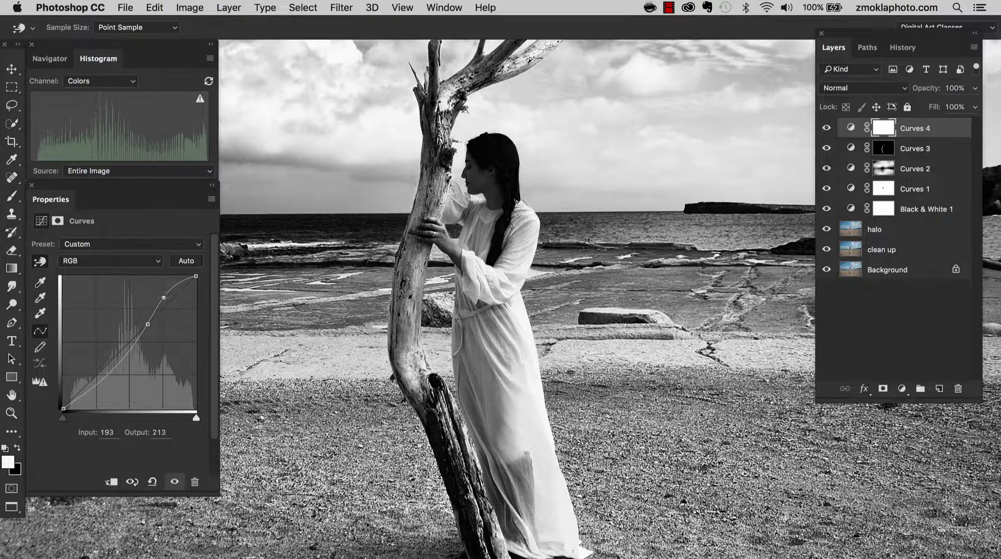
drag(164, 297, 162, 298)
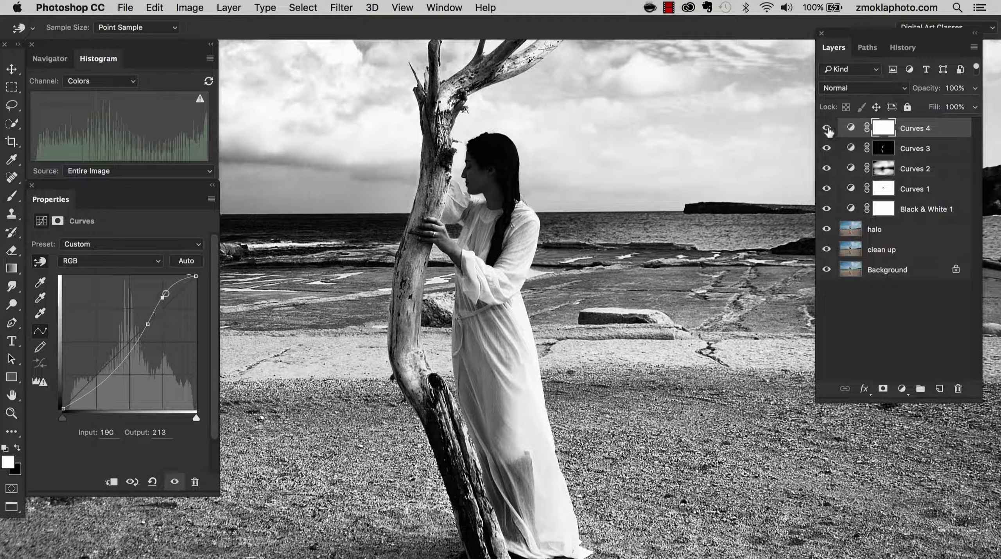
- Invert the Curves 4 mask to black and paint white over the woman's sleeve with a size 90 brush at 60% opacity
click(884, 129)
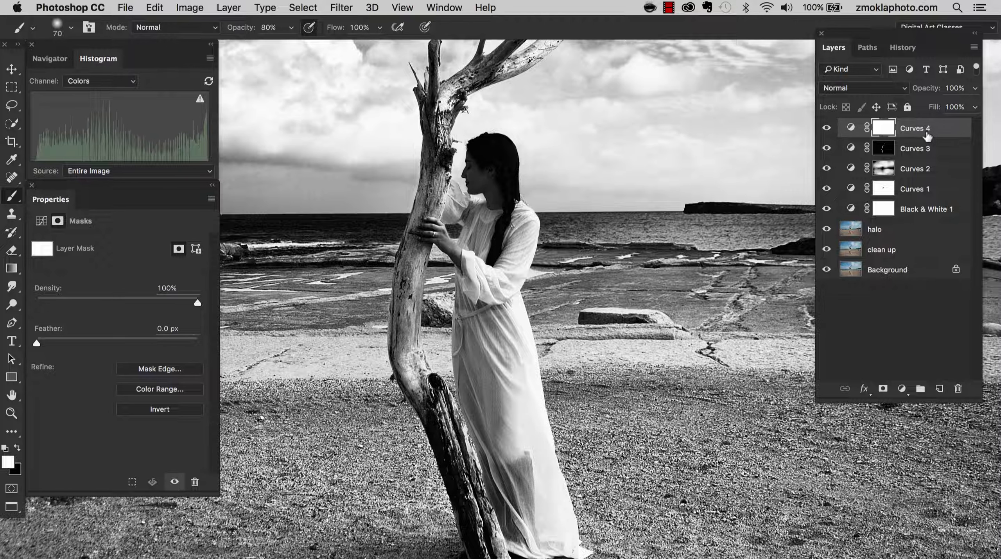
key(super+i)
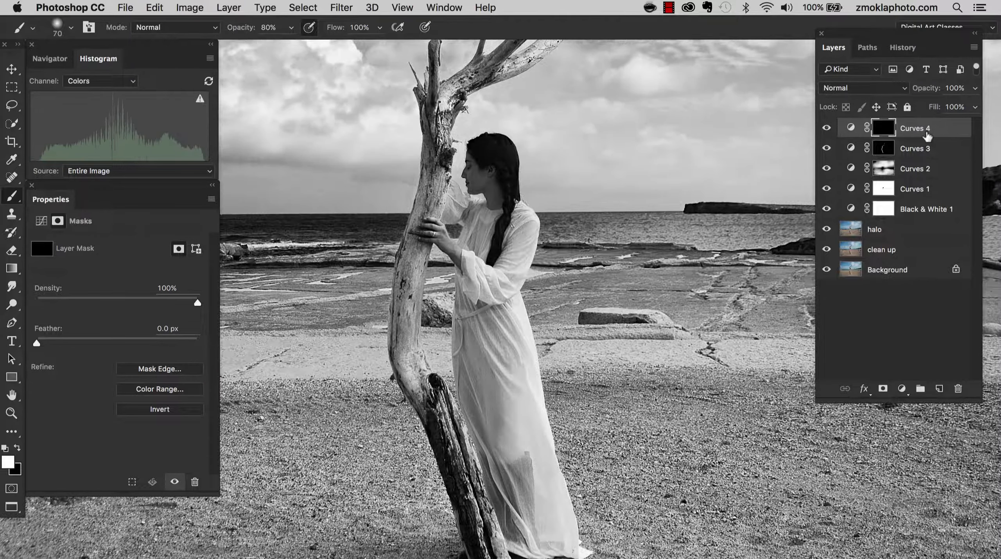
key(super+equal)
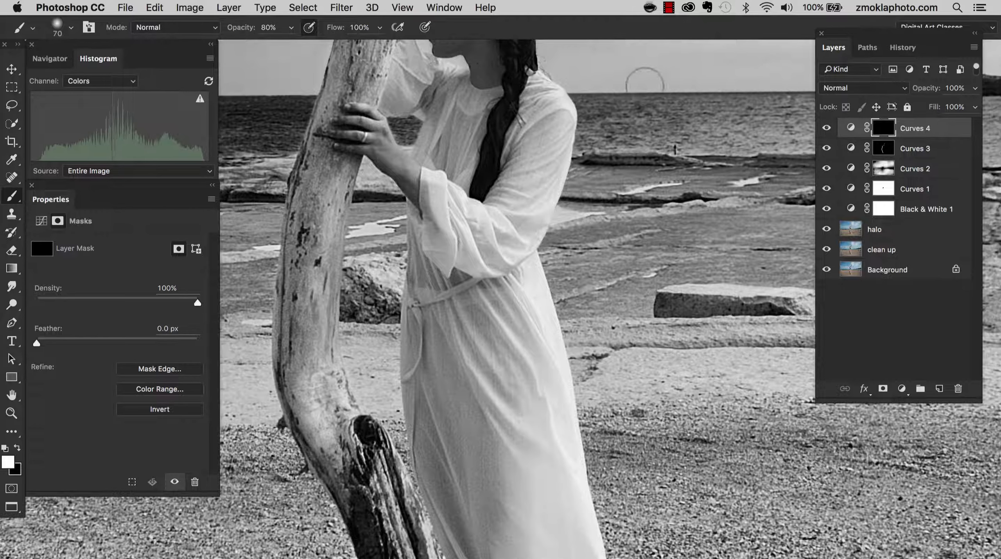
drag(625, 149, 676, 161)
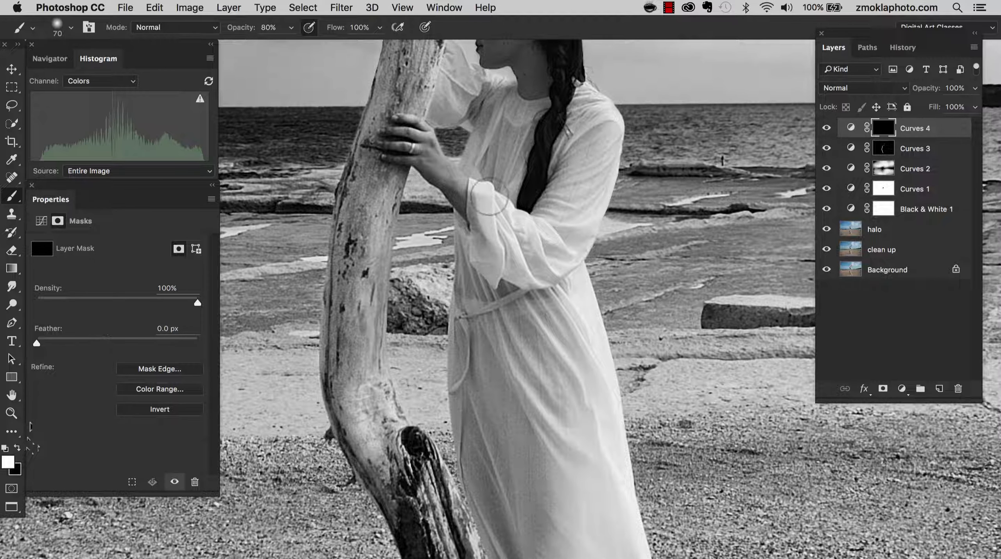
key(bracketright)
key(bracketright)
key(bracketright)
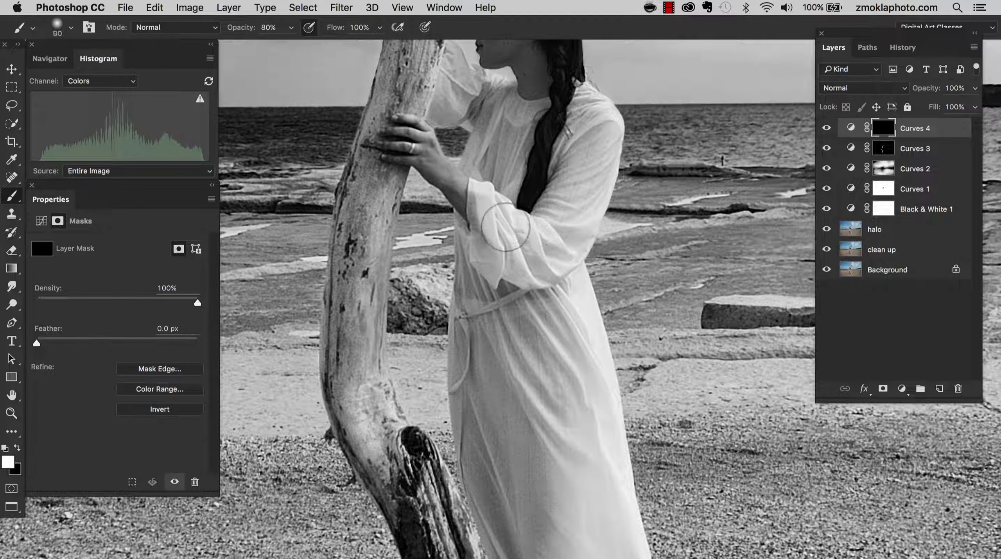
key(bracketleft)
key(6)
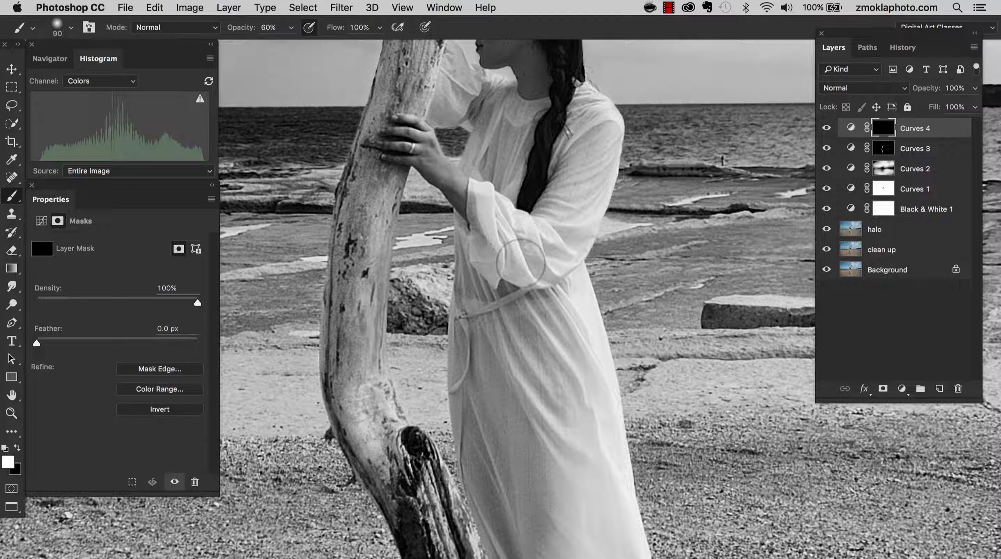
mouse_move(537, 235)
mouse_down()
mouse_move(548, 250)
mouse_move(571, 175)
mouse_move(590, 171)
mouse_move(567, 185)
mouse_up()
- Paint white on the Curves 4 mask down the skirt of the dress, enlarging the brush to 200 and above at 60% opacity
key(bracketright)
key(bracketright)
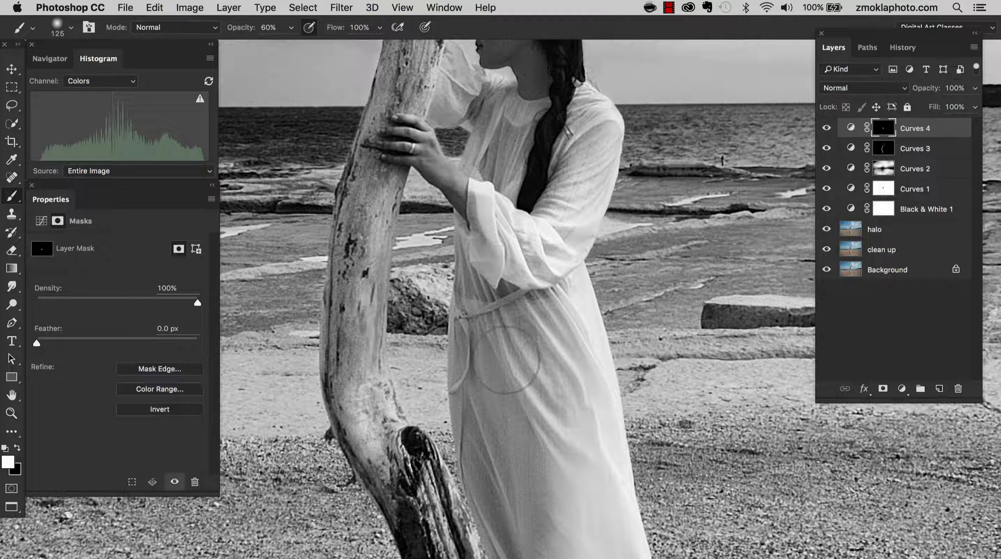
drag(505, 392, 481, 333)
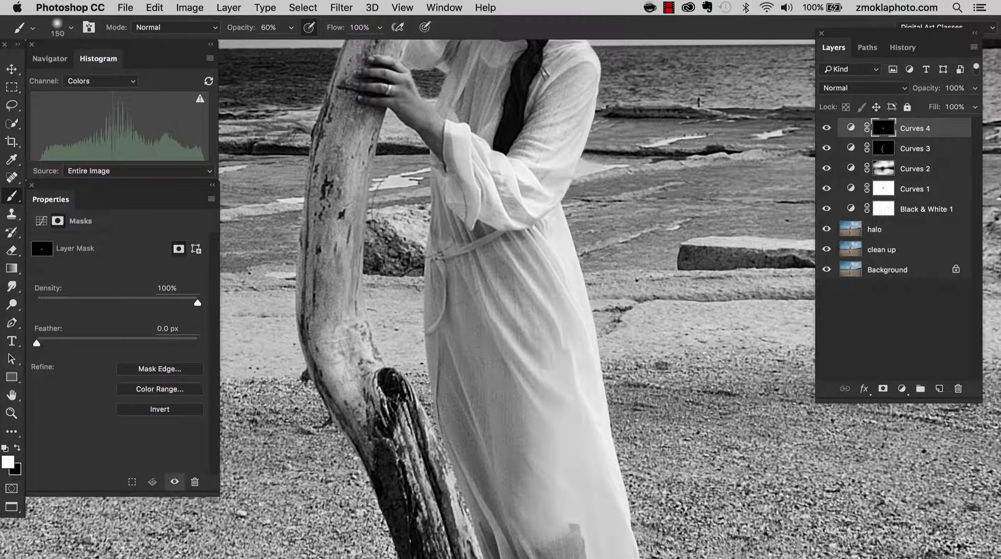
key(])
key(])
key(])
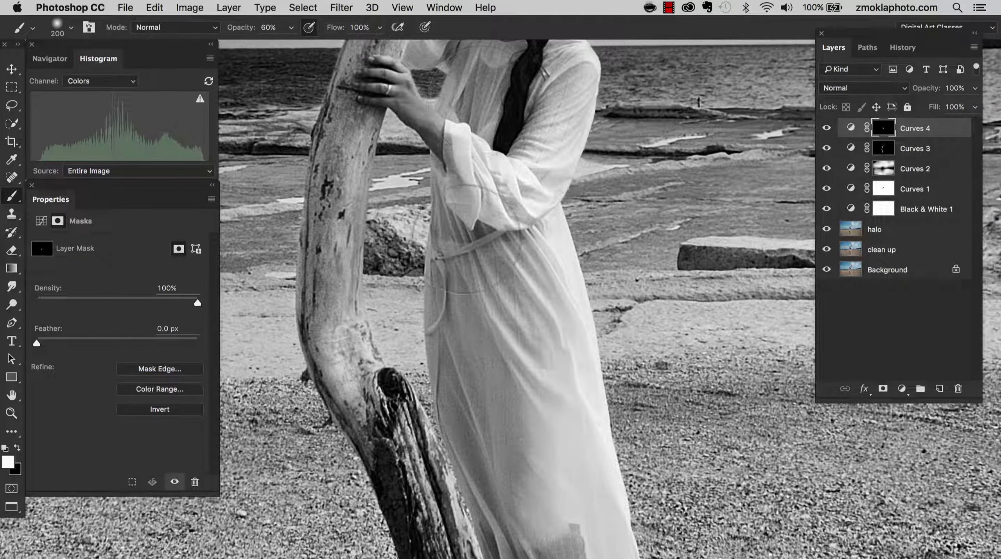
drag(481, 376, 509, 521)
key(])
- Toggle the Curves 4 layer's visibility to compare the whole figure with and without the added contrast
key(super+minus)
key(super+minus)
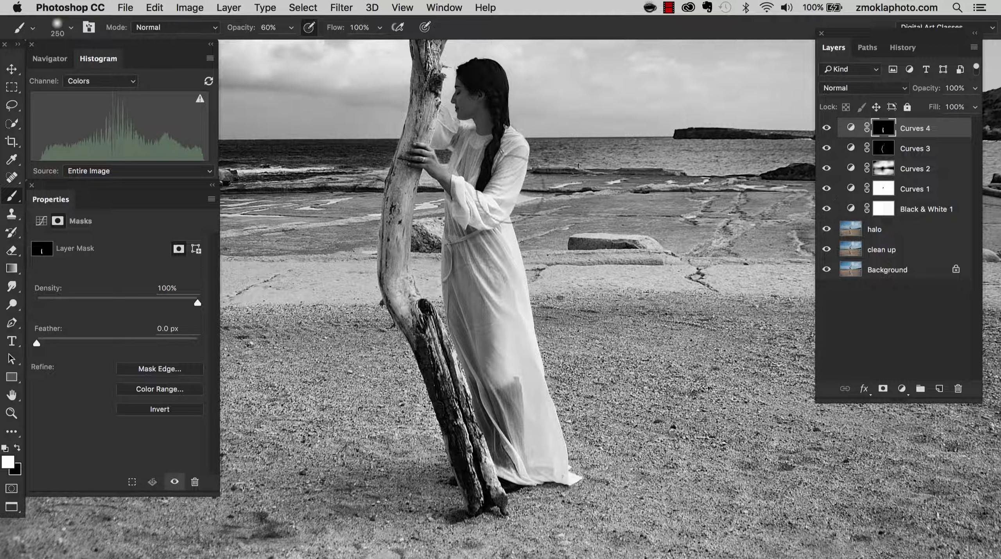
key([)
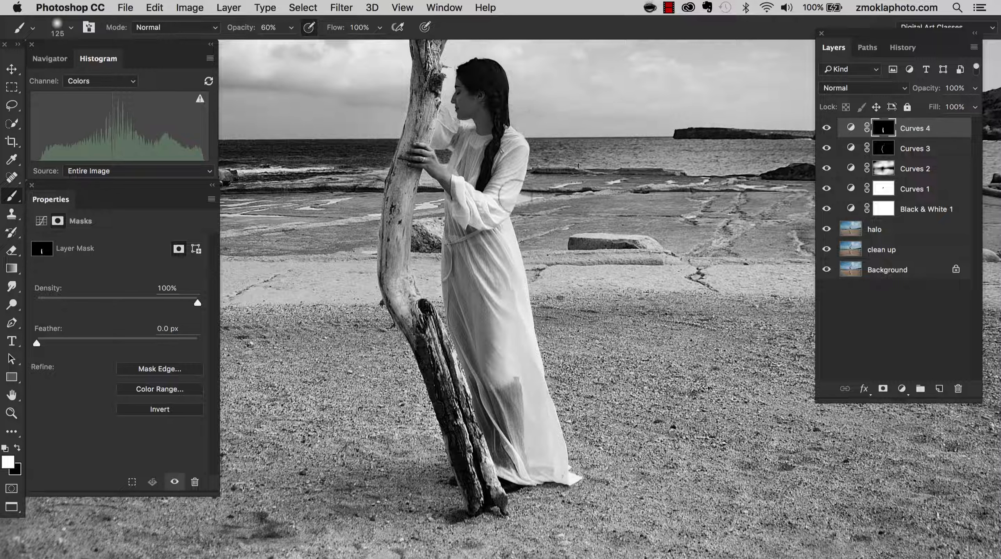
click(827, 128)
click(827, 128)
- Examine the dress up close from the shoulders and sleeve down to the hem to check the painted contrast
key(super+plus)
key(super+plus)
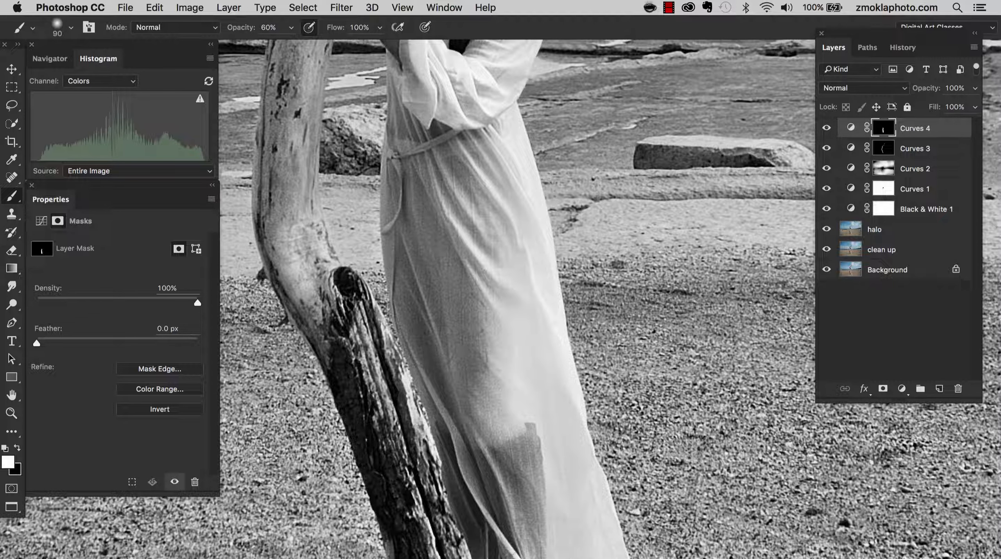
drag(570, 446, 498, 268)
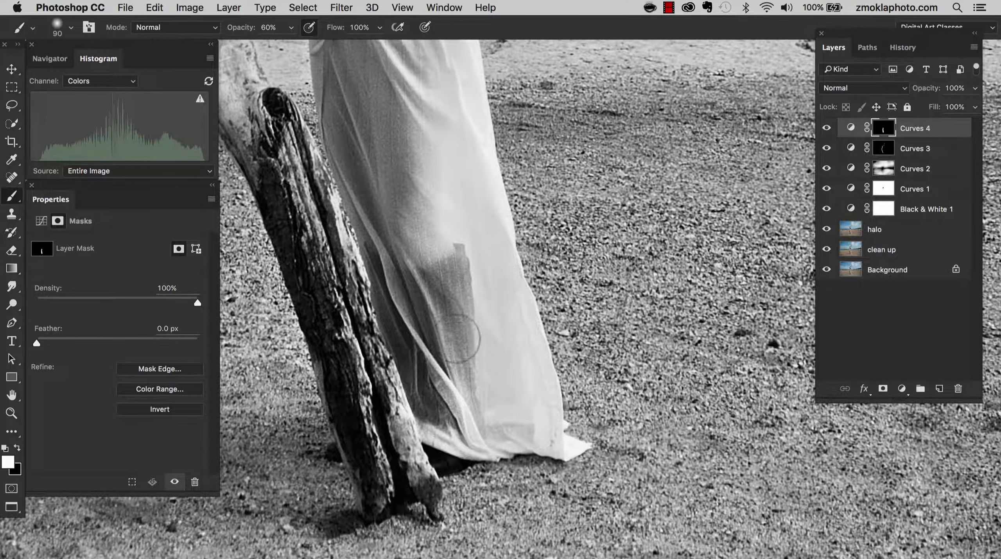
scroll(532, 287, up, 10)
scroll(532, 287, left, 5)
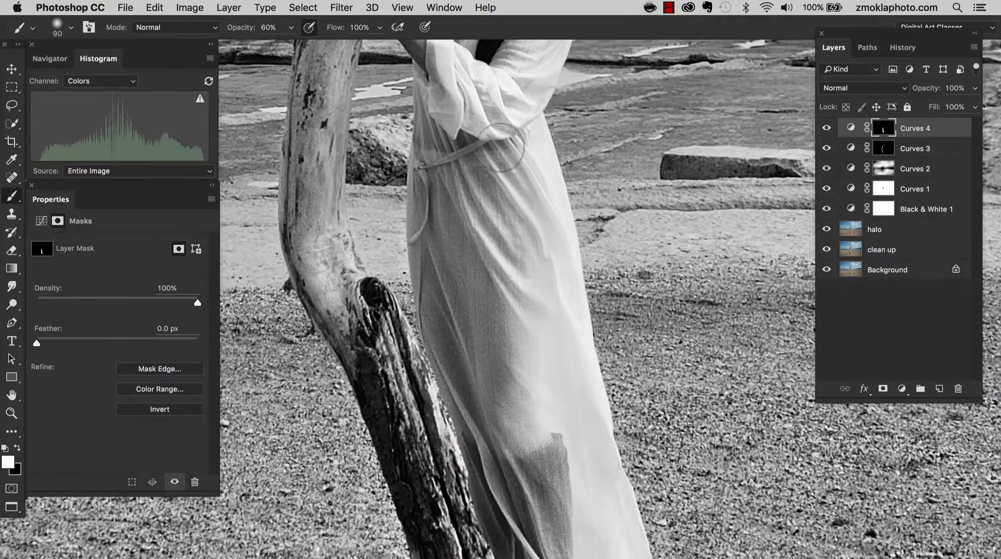
scroll(514, 224, up, 10)
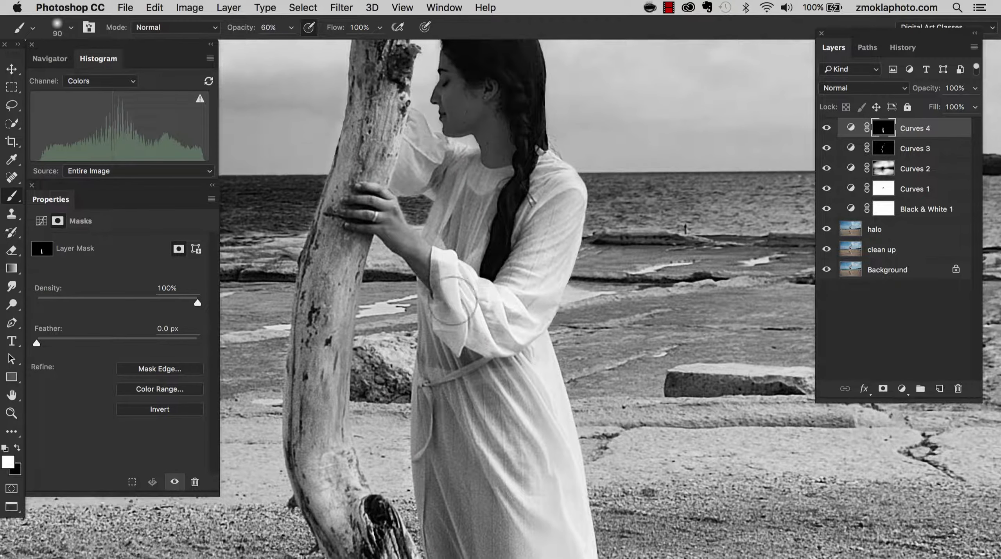
drag(613, 362, 603, 146)
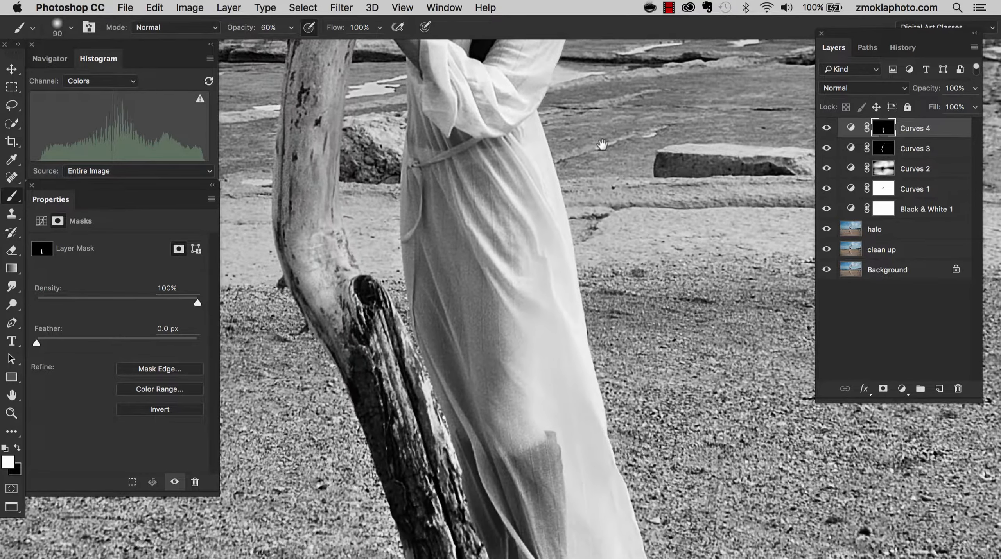
mouse_move(640, 344)
mouse_down()
mouse_move(624, 221)
mouse_move(625, 258)
mouse_up()
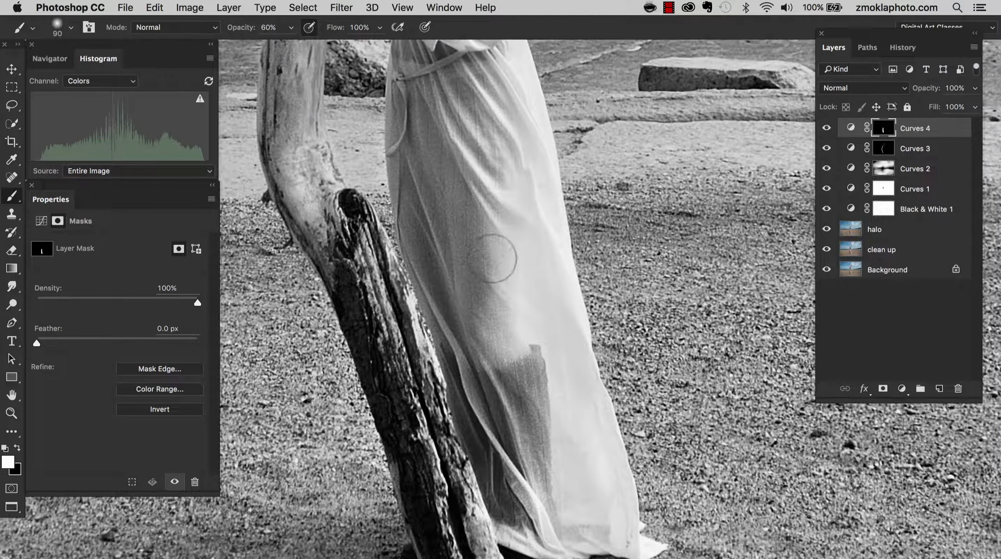
scroll(521, 297, up, 12)
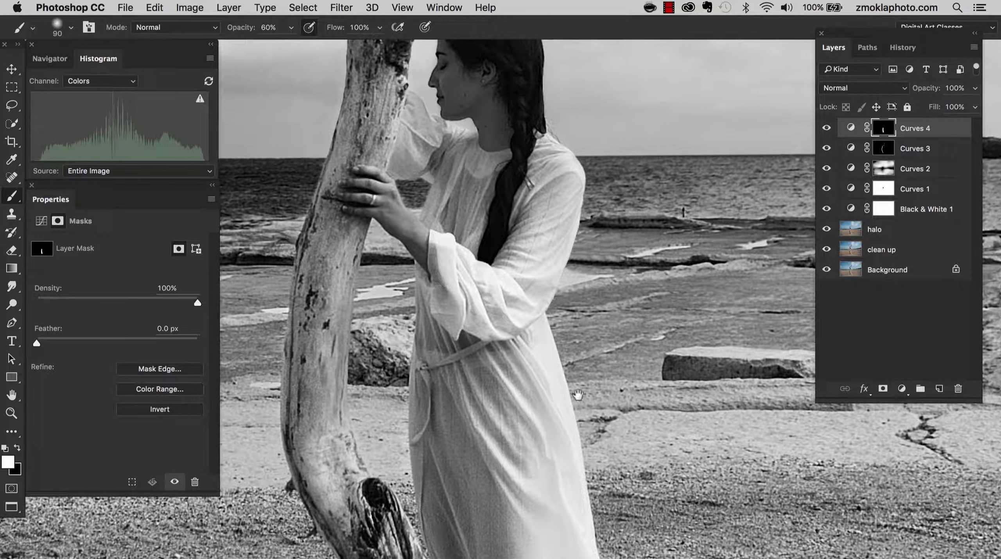
scroll(578, 395, down, 9)
scroll(576, 326, down, 5)
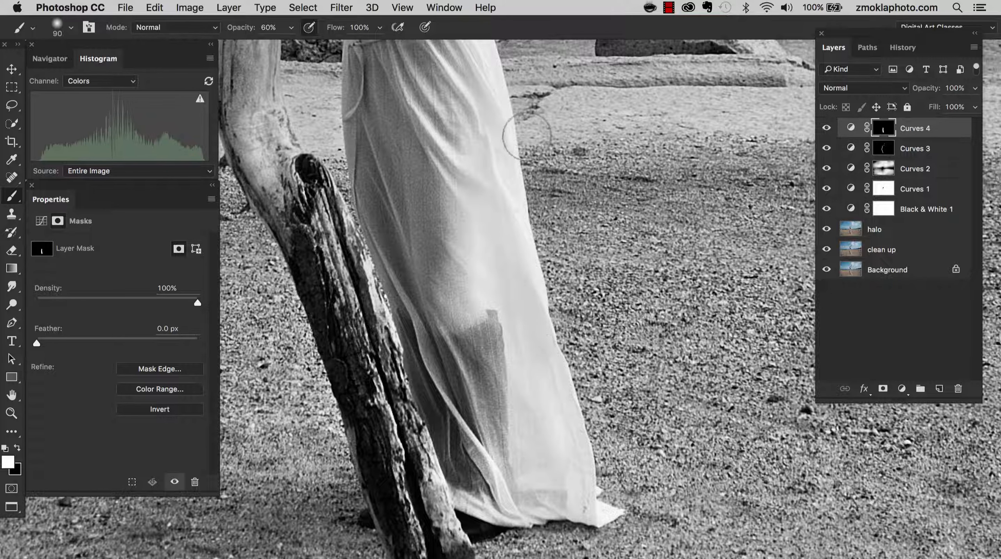
scroll(488, 301, up, 3)
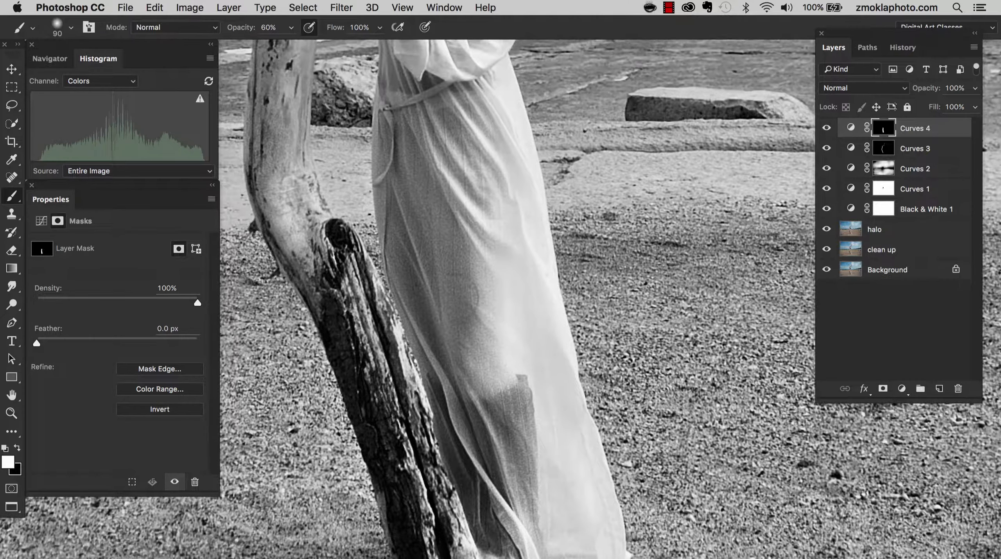
scroll(463, 210, up, 6)
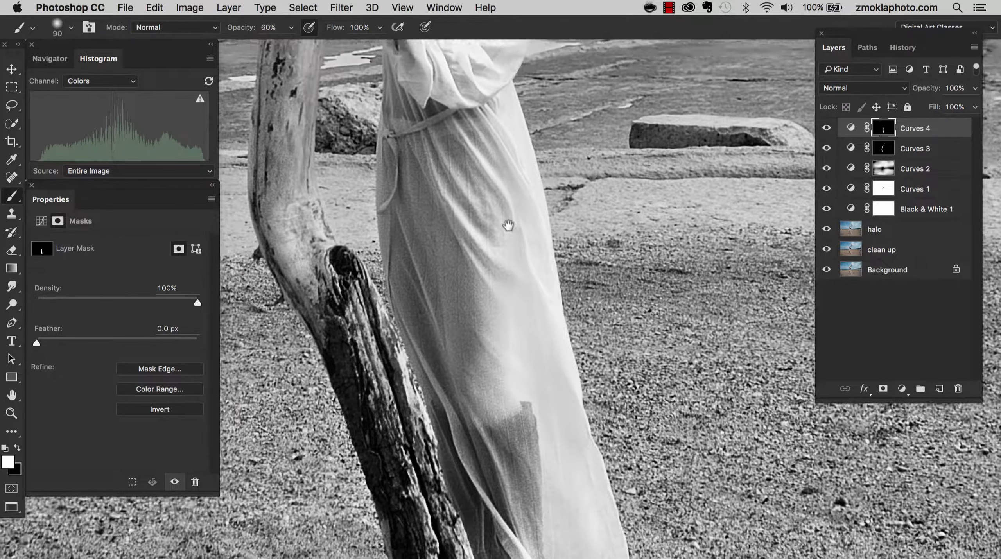
scroll(520, 192, up, 7)
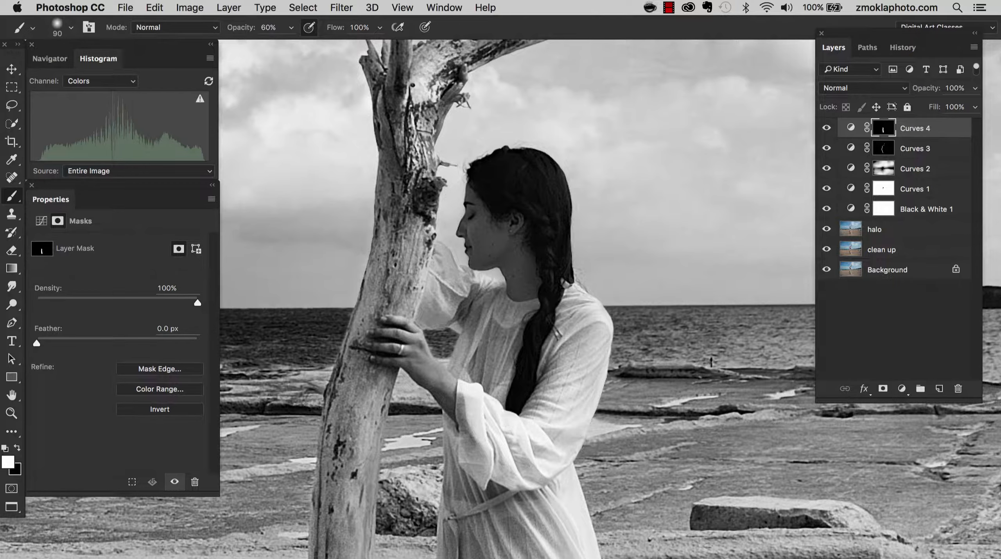
scroll(583, 211, down, 15)
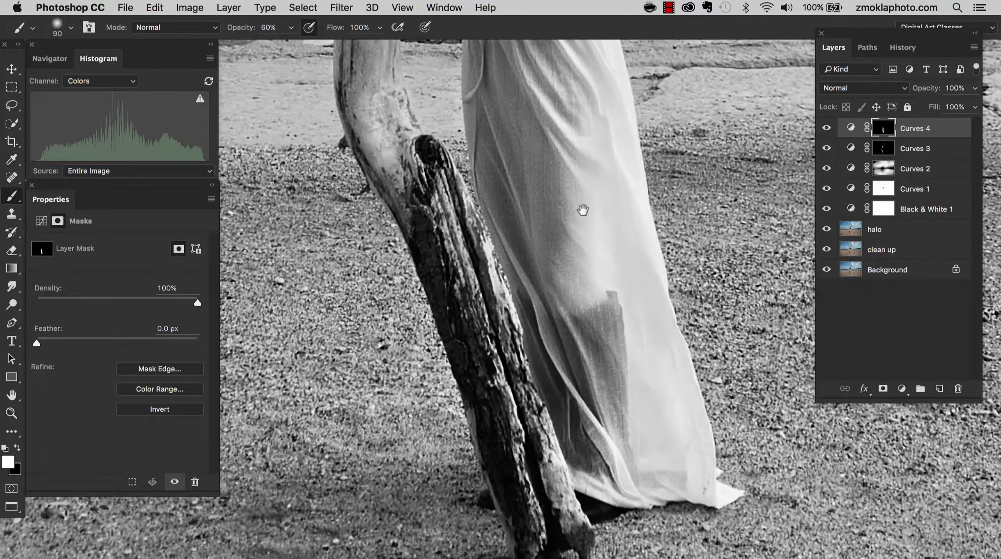
drag(583, 210, 556, 161)
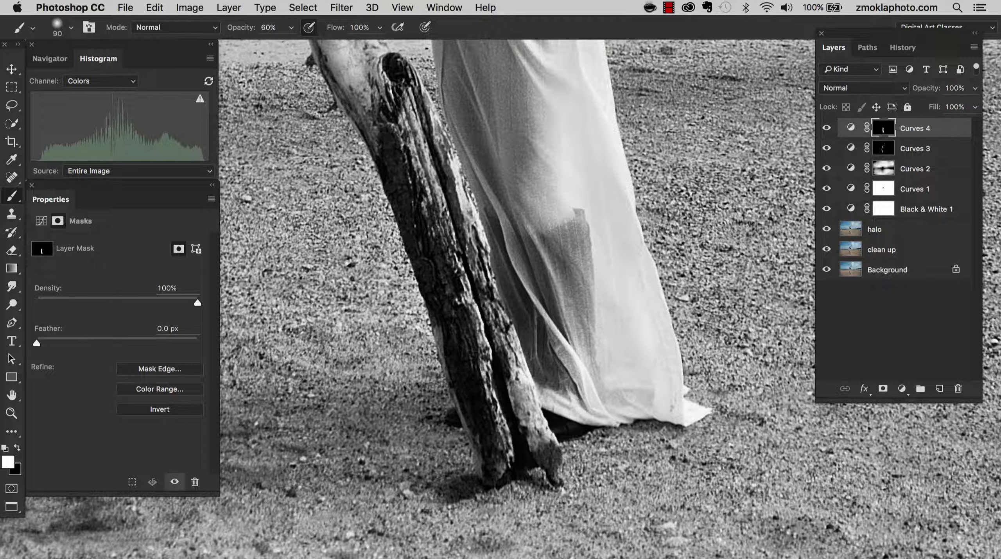
- Switch the foreground color to black and reduce the brush size to 50 for the Curves 4 mask
key(x)
key(bracketleft)
key(bracketleft)
key(bracketleft)
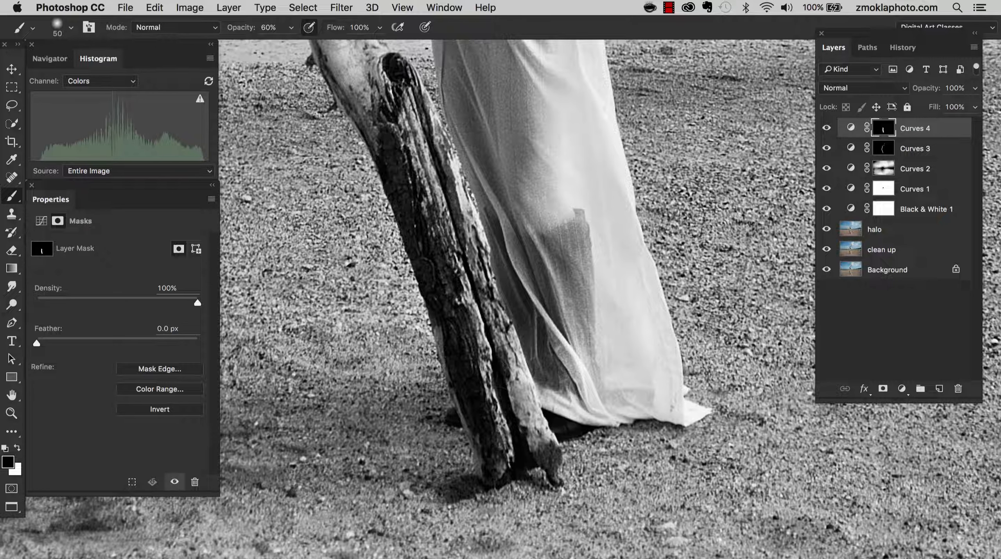
- Toggle the Curves 4 layer's visibility twice to compare the whole photo with and without the dress contrast
key(super+minus)
key(super+minus)
drag(616, 217, 604, 321)
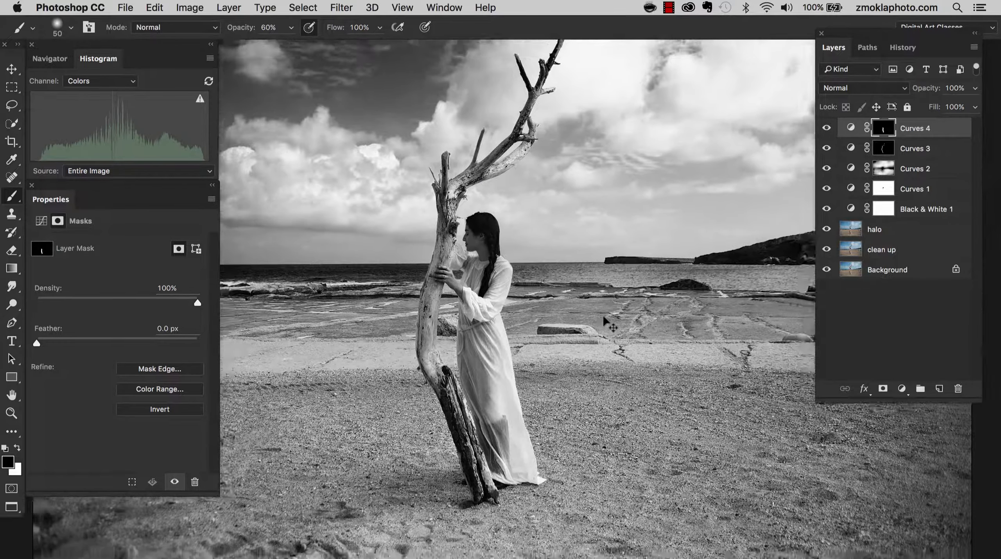
key(super+minus)
drag(676, 320, 665, 252)
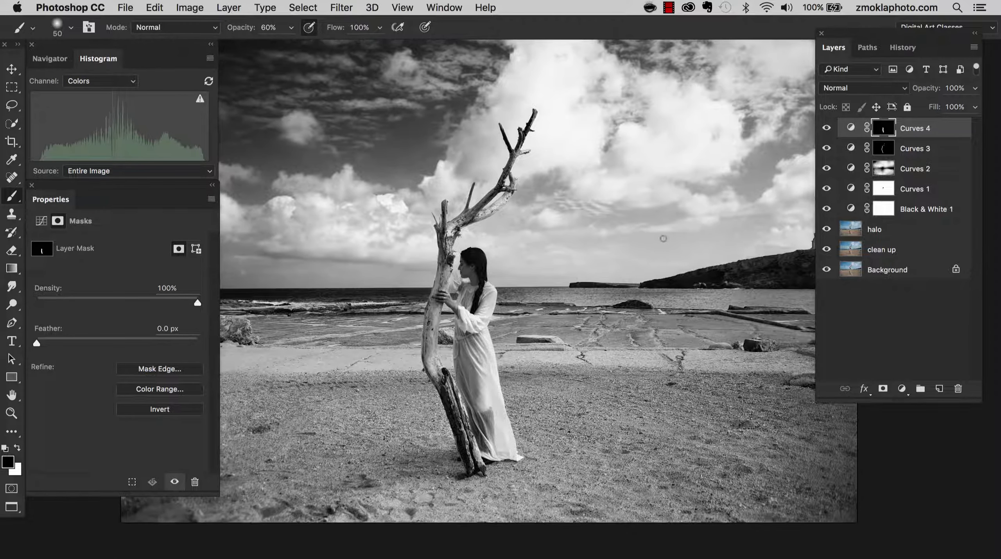
click(827, 128)
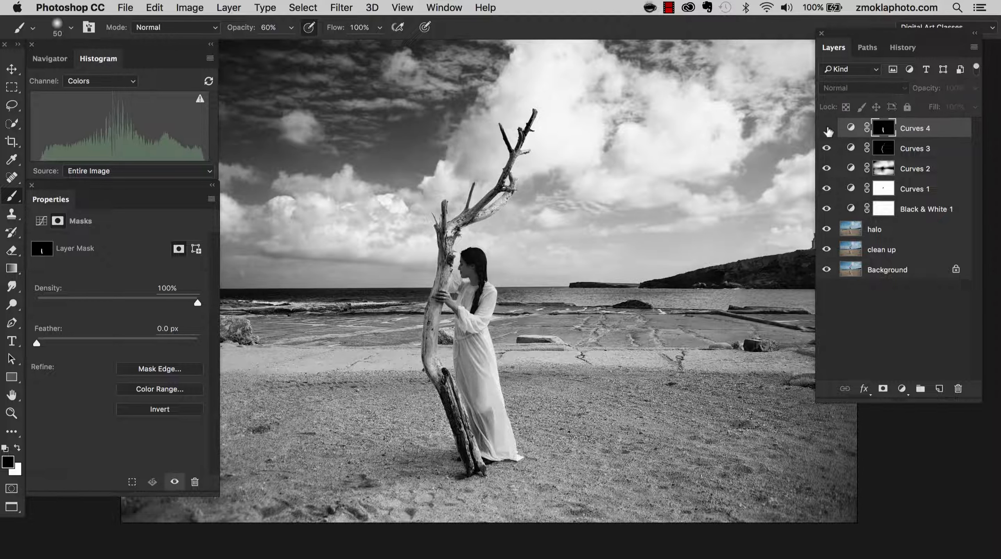
click(827, 128)
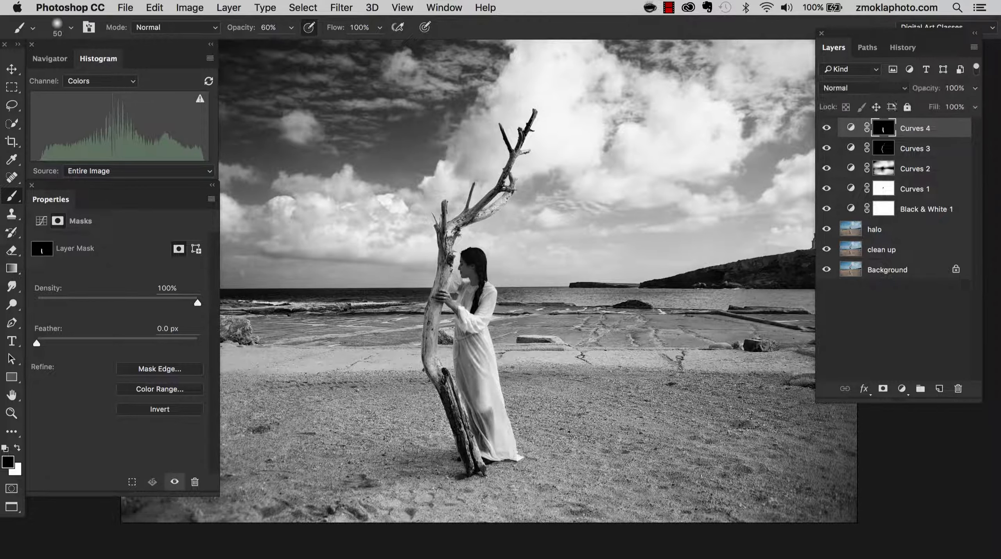
click(827, 128)
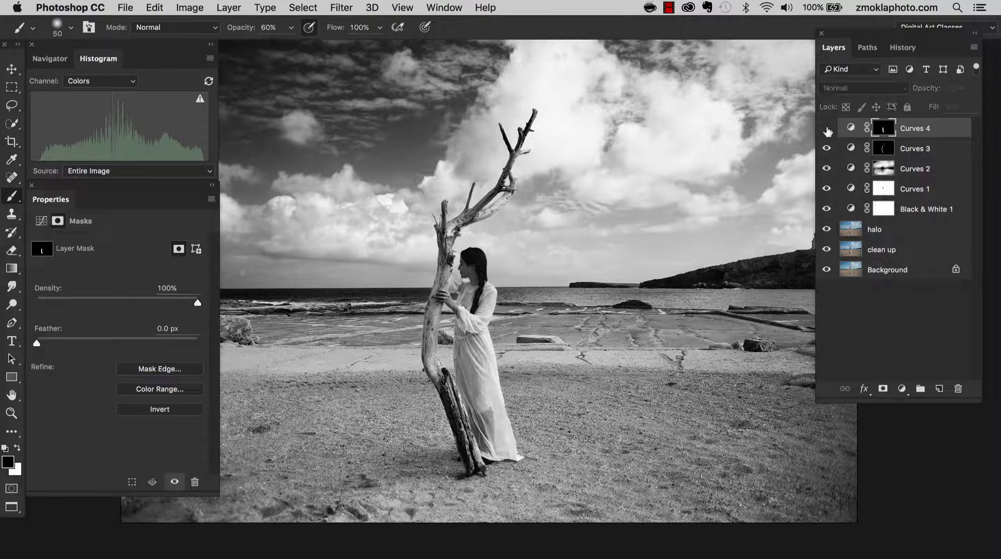
click(827, 128)
- Show only the Layers panel beside the photo and compare the black-and-white edit with the color version by toggling the layers above it
key(Tab)
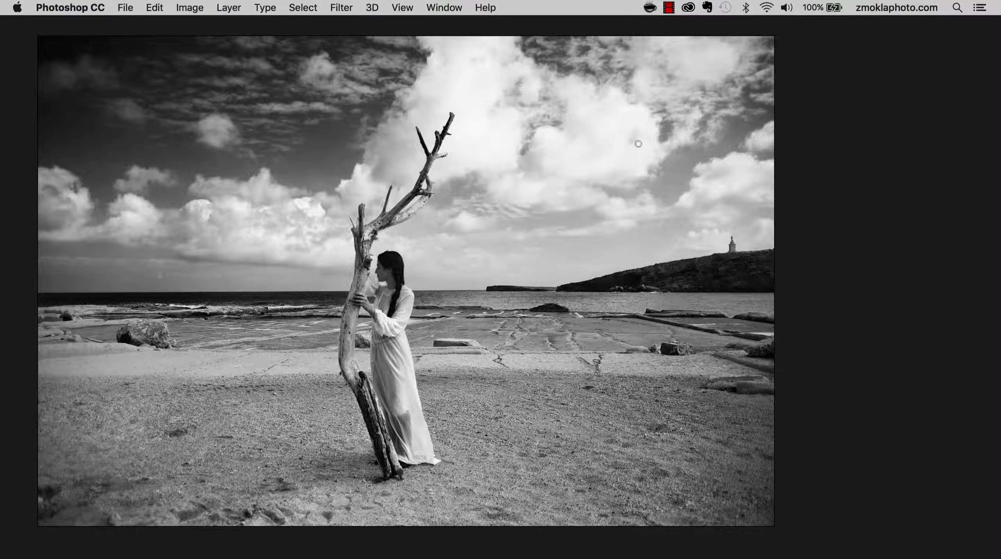
key(F7)
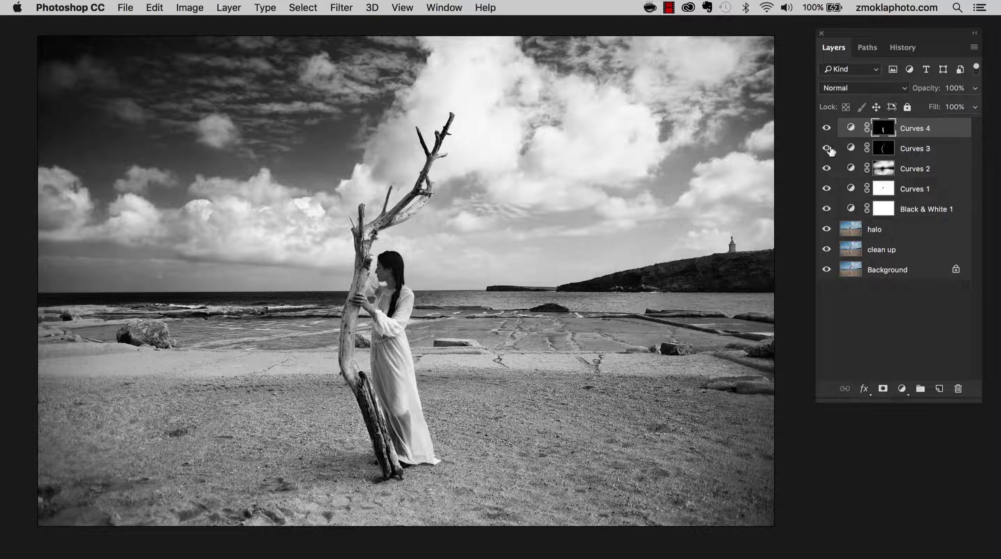
drag(827, 129, 827, 251)
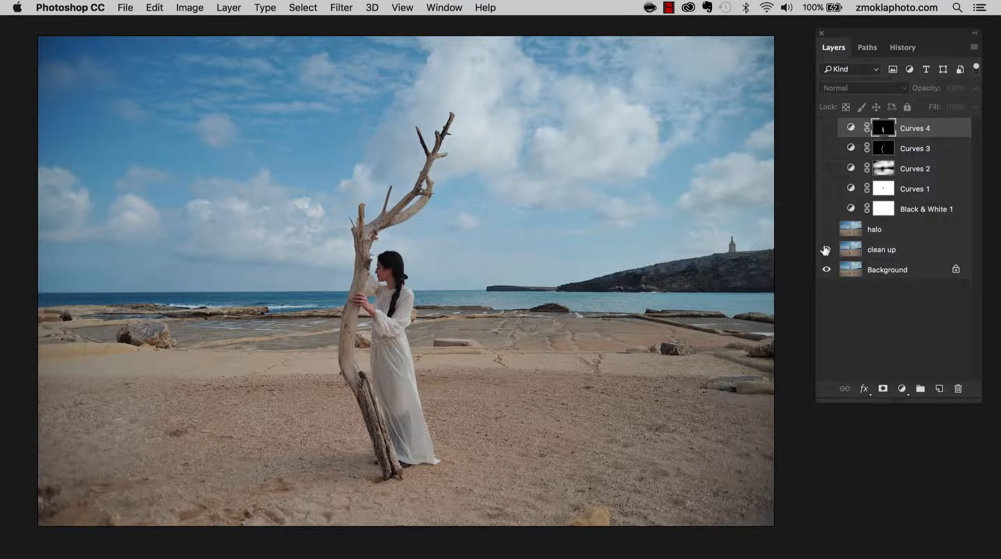
drag(826, 250, 826, 128)
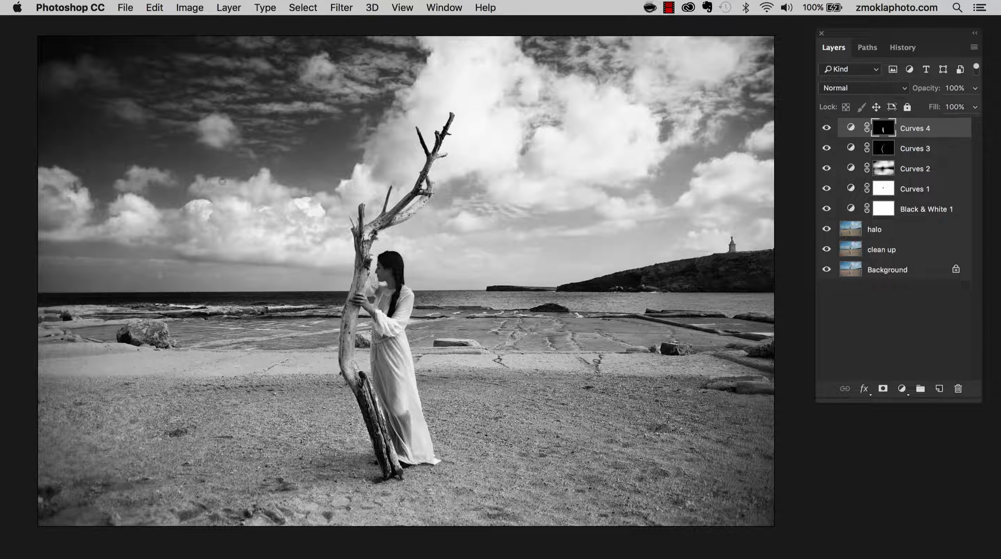
drag(826, 128, 837, 218)
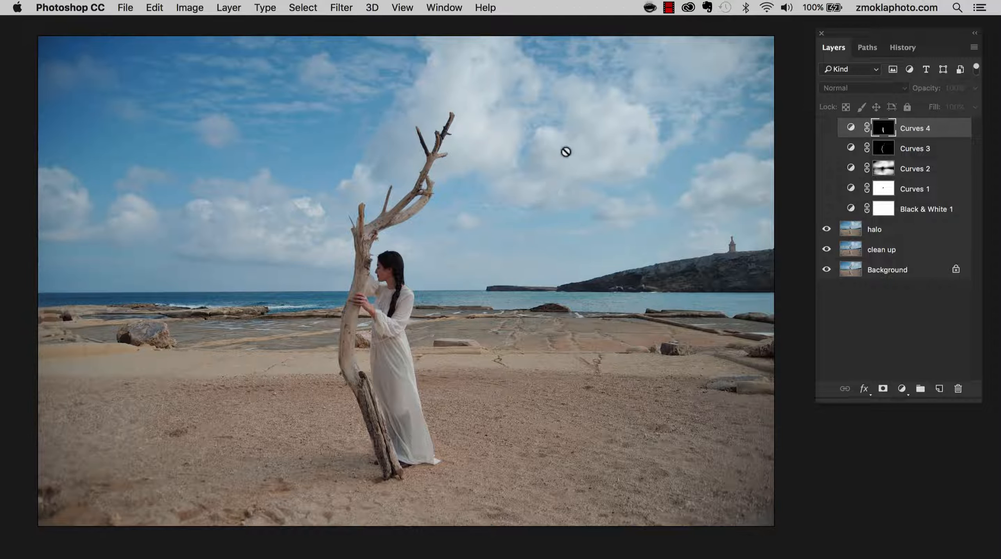
drag(827, 209, 827, 128)
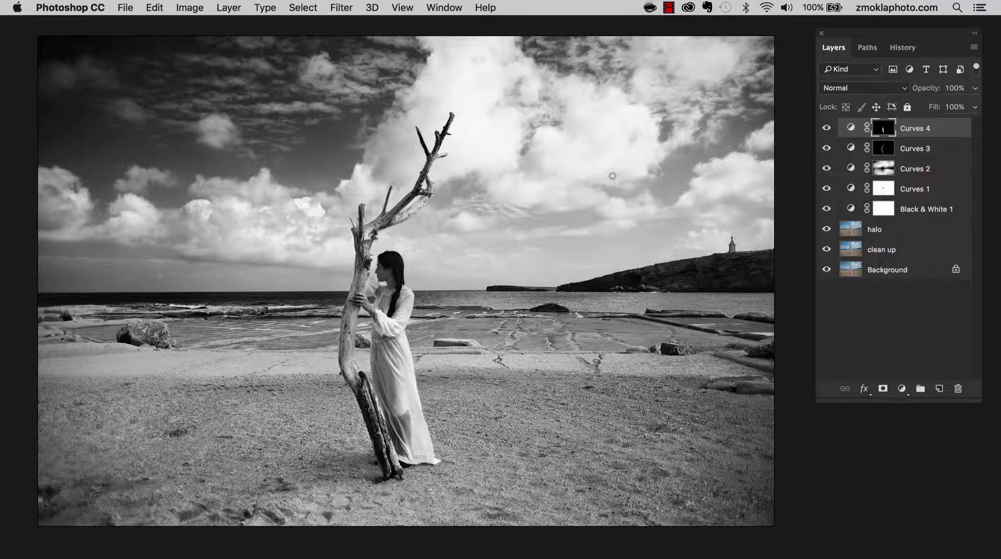
- Add a blank layer above Curves 4 in Normal mode at 100% opacity and hide all panels to show the whole photo
key(super+shift+n)
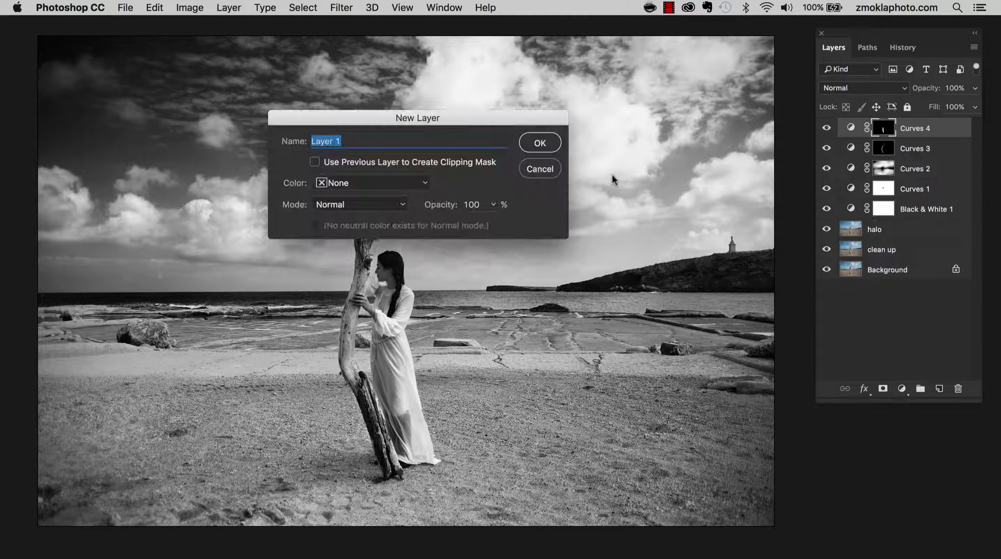
key(Return)
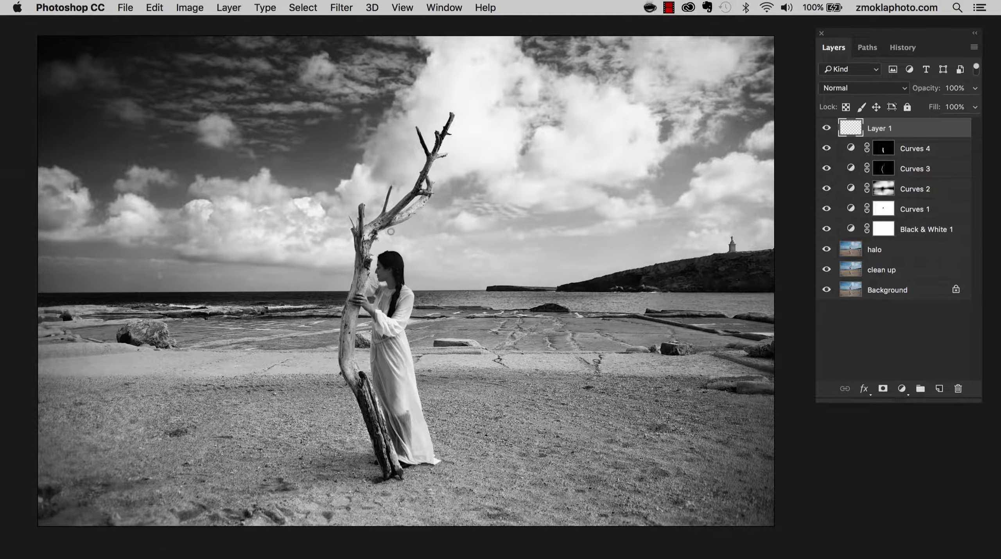
key(Tab)
key(Tab)
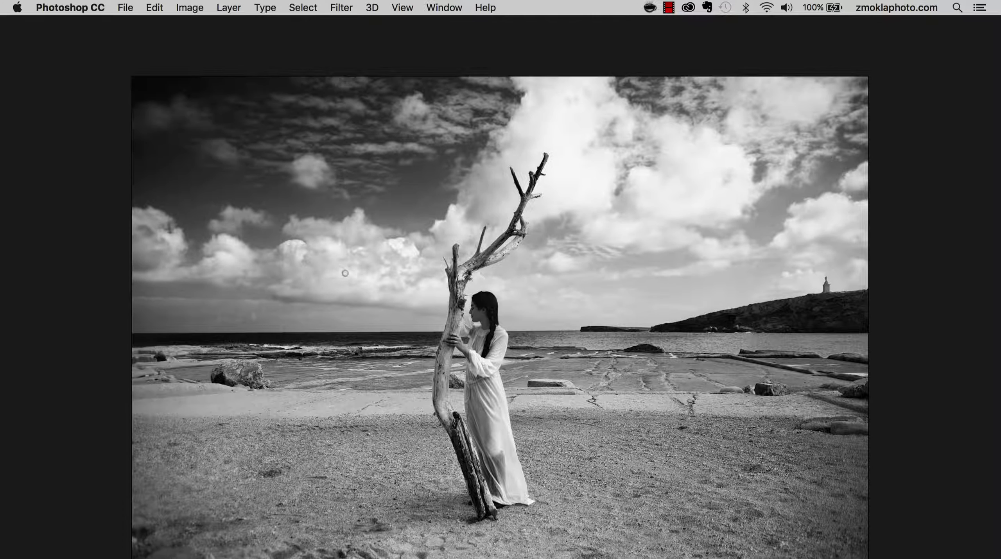
drag(354, 266, 302, 234)
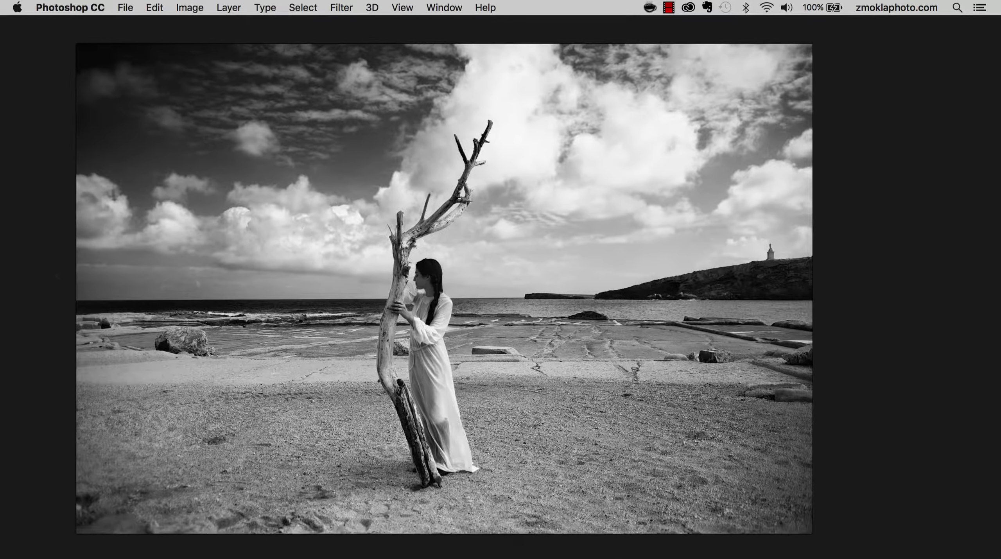
- Draw pink guide lines across the sky and horizon on Layer 1, linking the photo's edges with the woman and tree
drag(108, 291, 422, 296)
drag(121, 183, 394, 270)
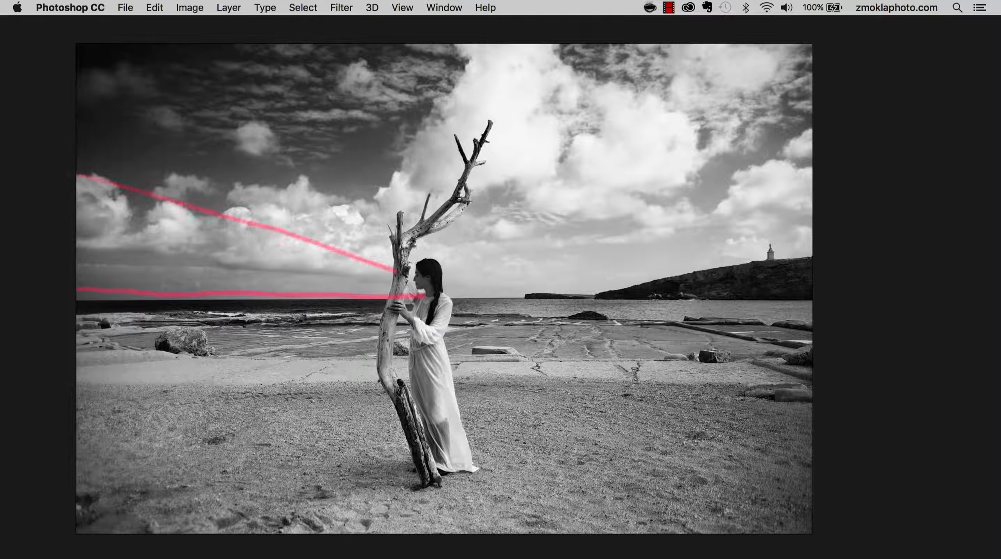
drag(99, 45, 403, 235)
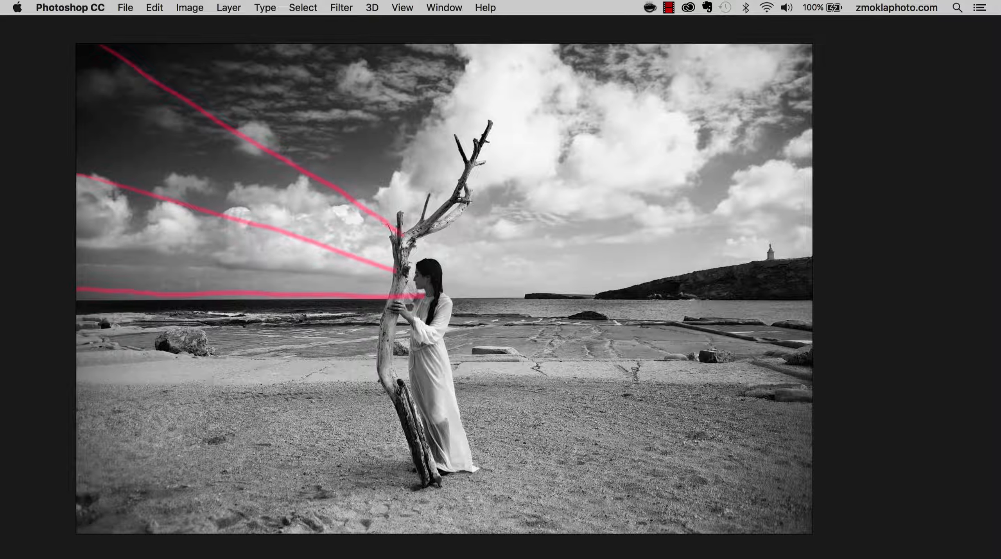
drag(438, 96, 375, 220)
mouse_move(646, 58)
mouse_down()
mouse_move(409, 257)
mouse_move(809, 167)
mouse_up()
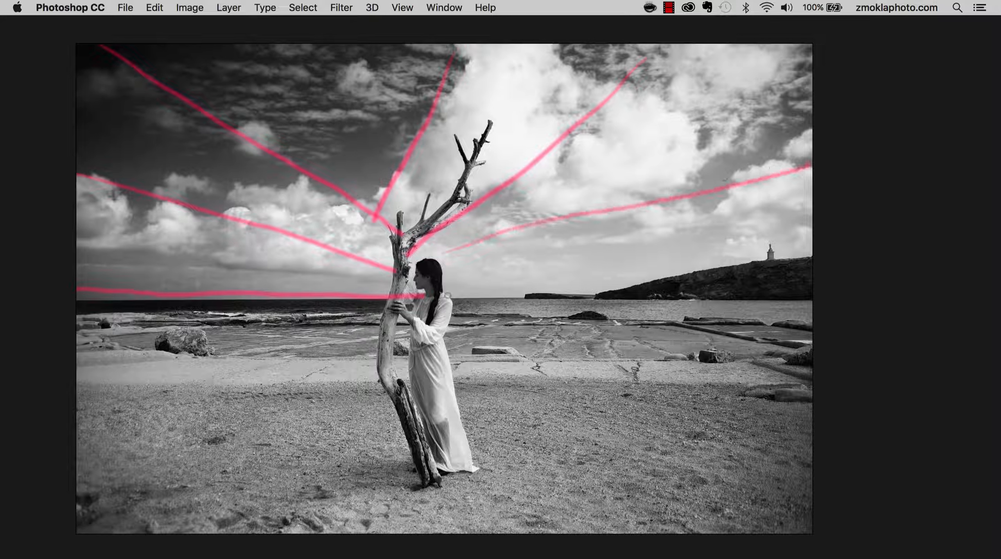
drag(449, 294, 812, 263)
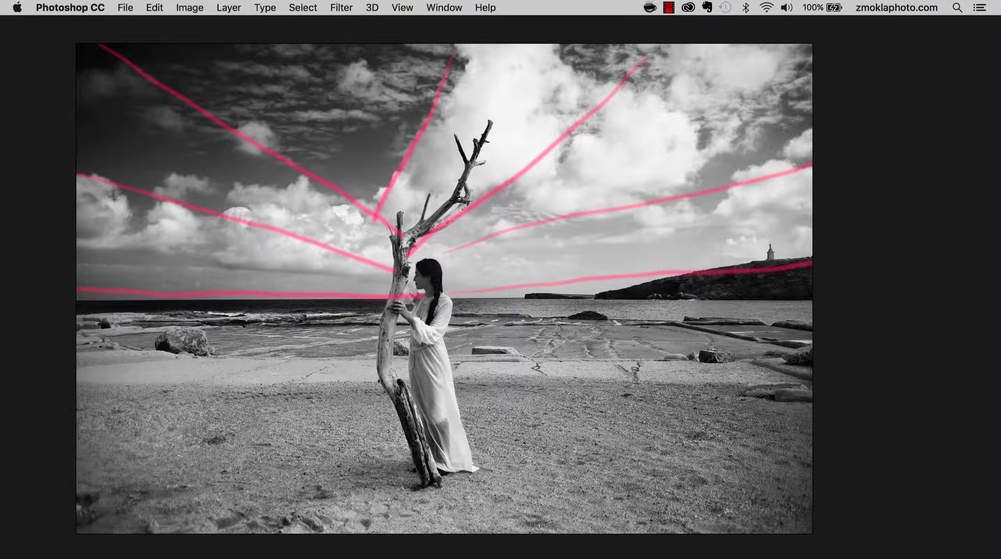
- Draw pink guide lines across the rocks and sand on Layer 1, leading from the photo's sides and lower edge toward the woman
drag(83, 364, 399, 363)
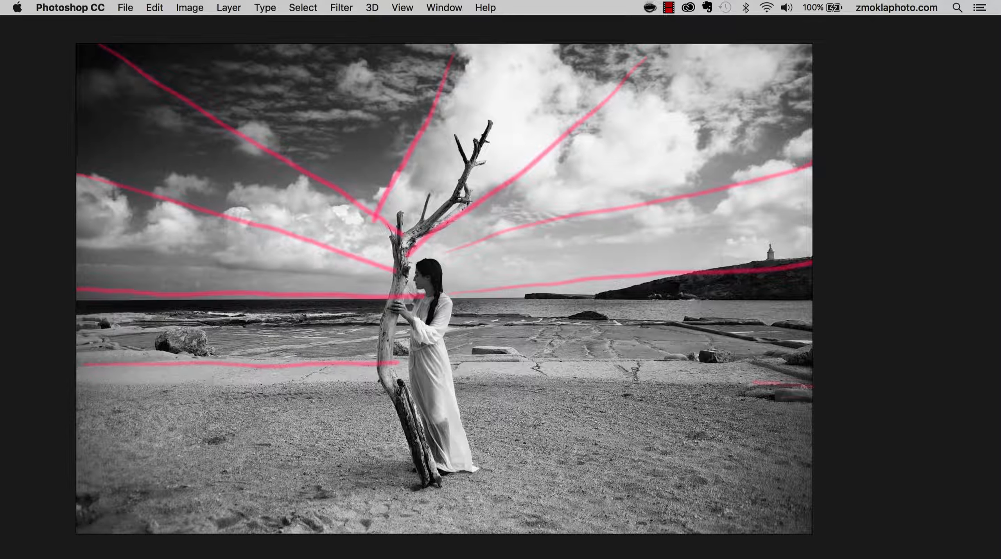
drag(753, 383, 437, 368)
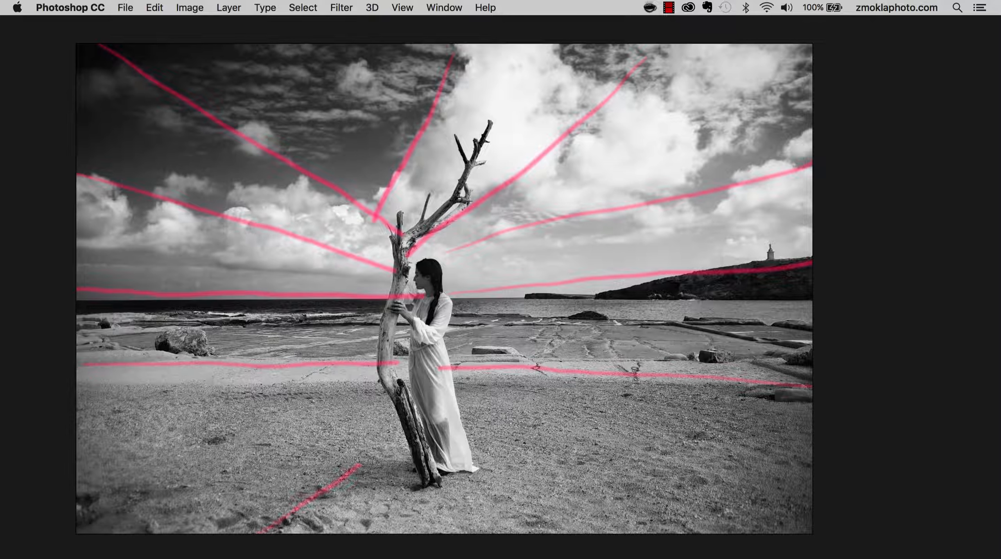
drag(361, 465, 390, 446)
drag(588, 532, 453, 426)
drag(799, 486, 446, 405)
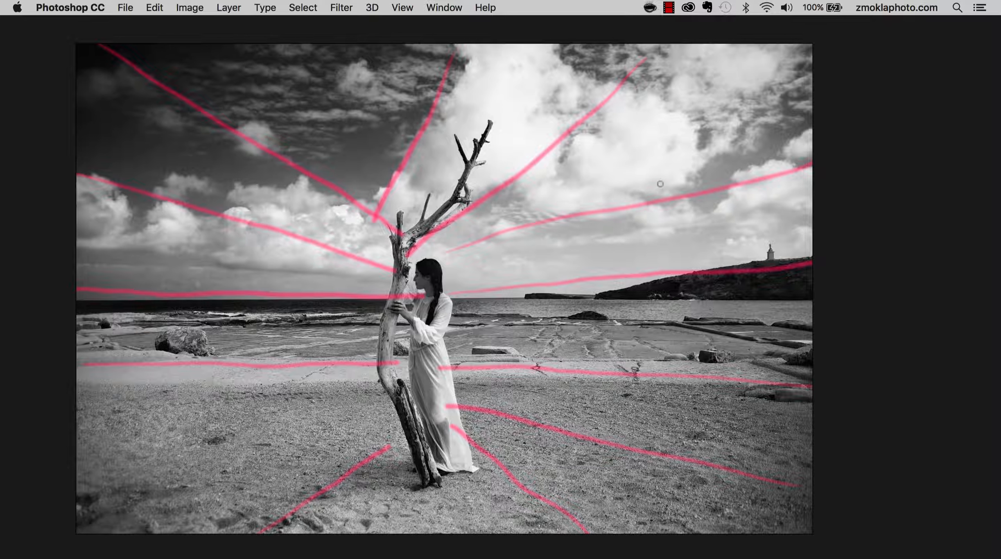
- Bring back the Layers panel and toggle Layer 1 to compare the photo with and without guide lines, leaving it hidden
key(F7)
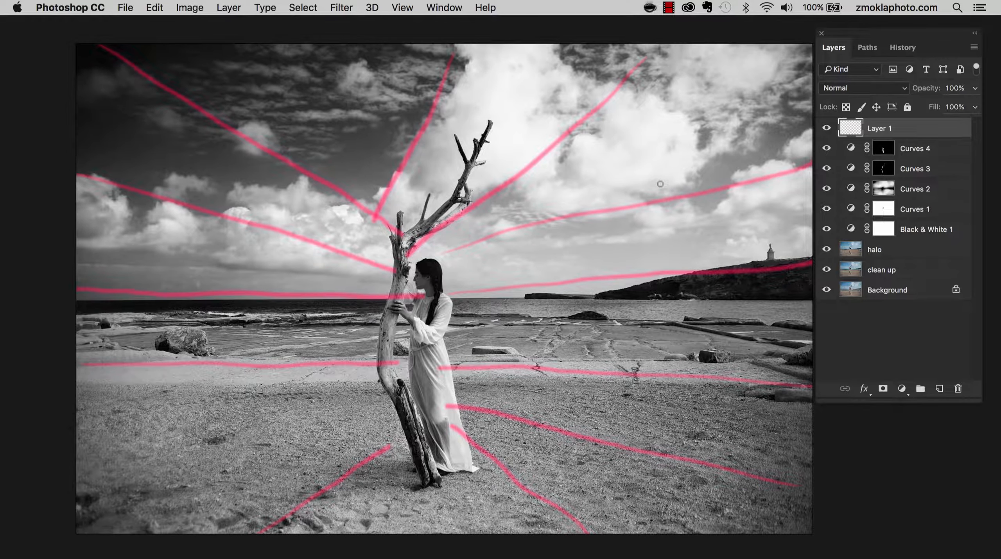
drag(607, 203, 556, 195)
click(827, 129)
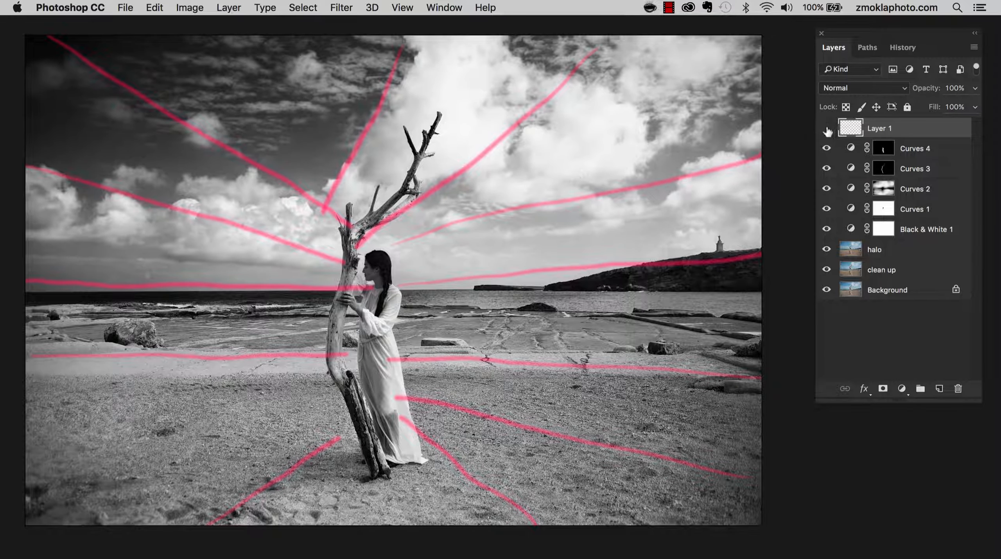
click(828, 130)
click(827, 130)
click(828, 130)
click(828, 130)
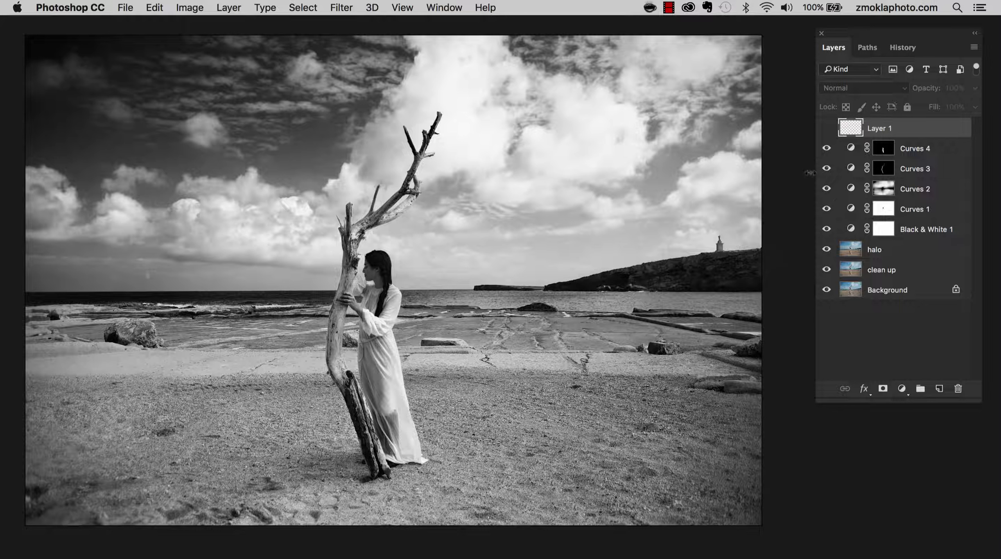
- Toggle Curves 2 alone, and all the adjustment layers together, to compare the photo before and after the edits
click(827, 190)
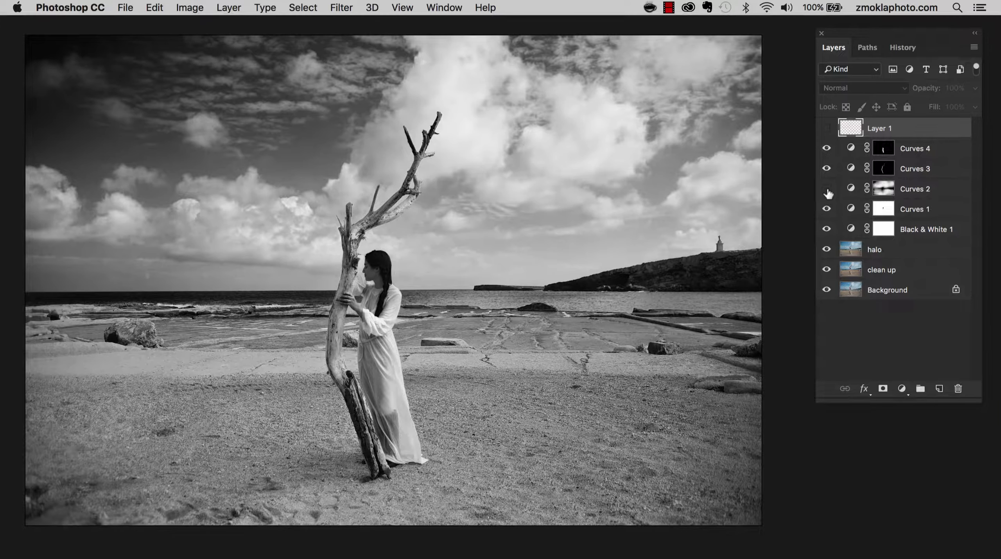
click(827, 190)
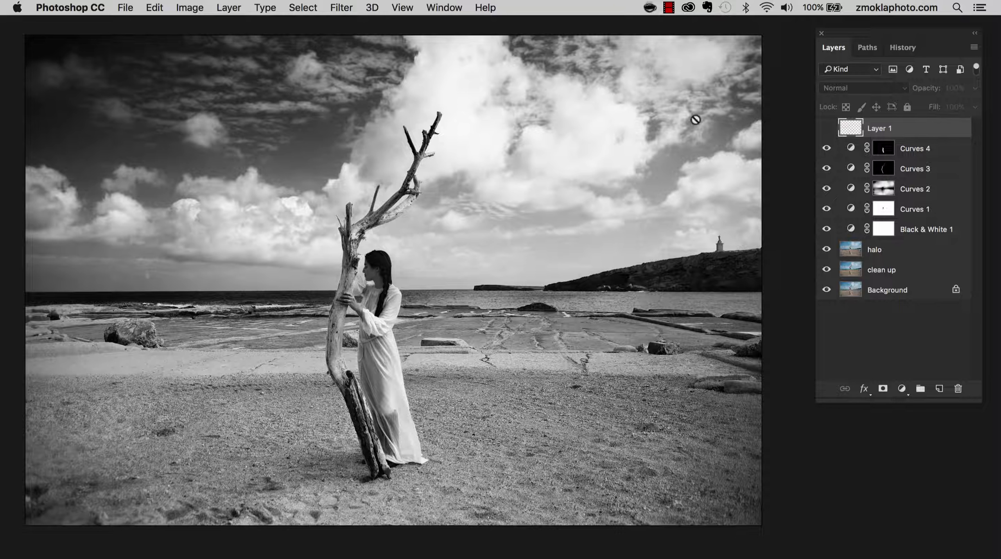
drag(827, 149, 827, 235)
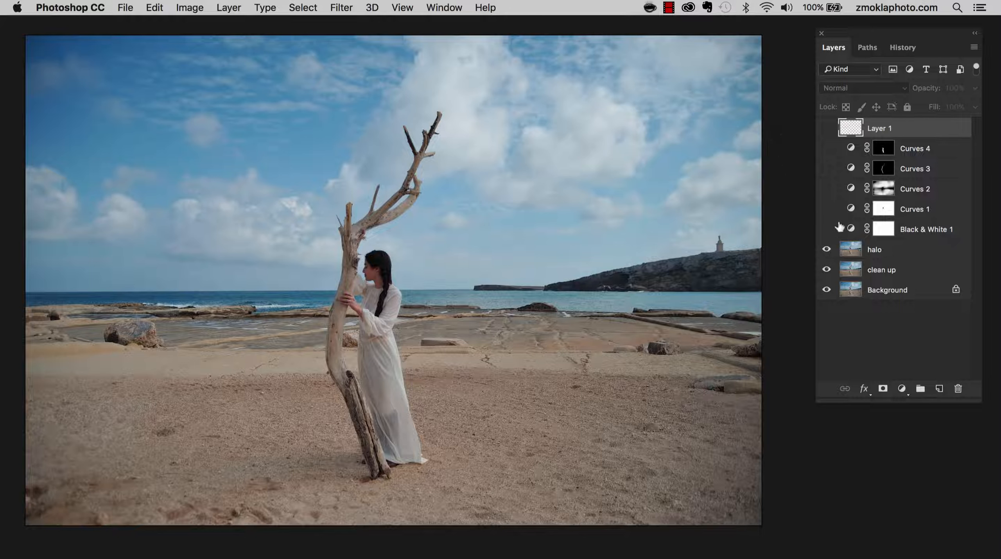
drag(827, 208, 827, 148)
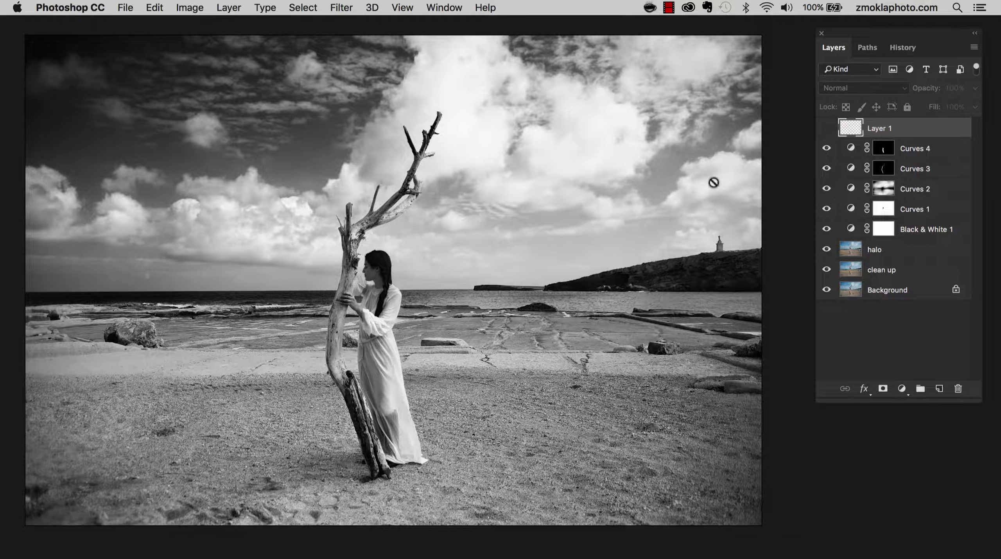
- Show the pink guide lines again for a last comparison and delete Layer 1
click(826, 129)
click(826, 131)
click(826, 128)
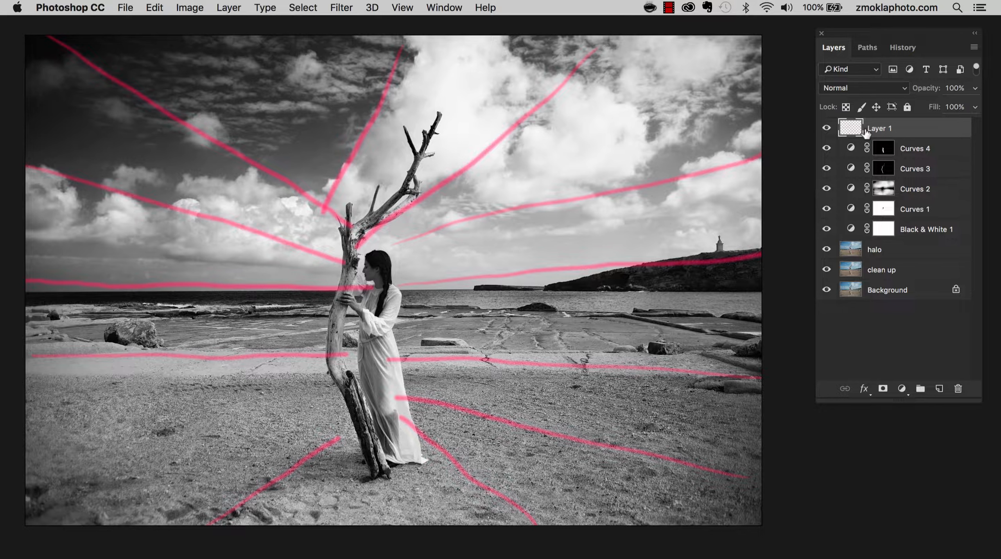
key(Delete)
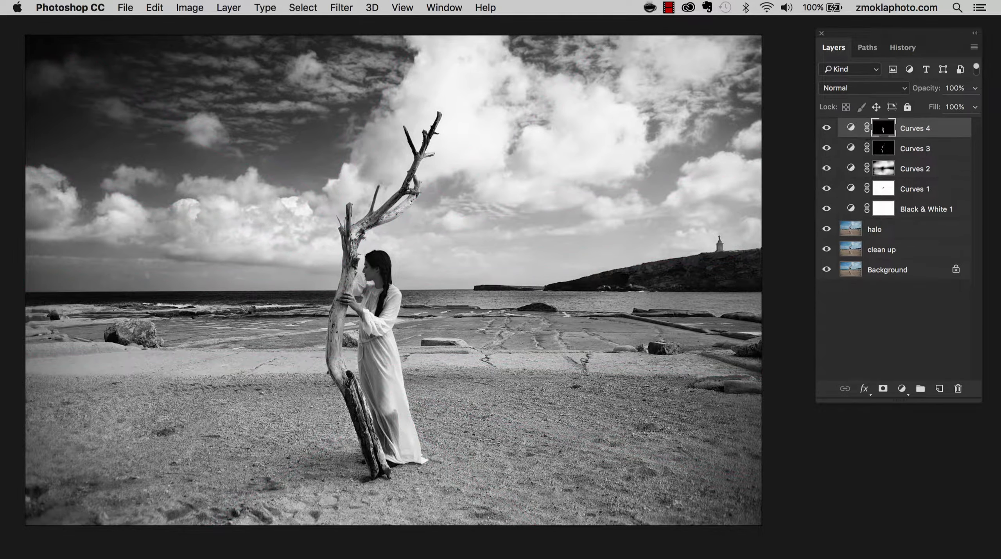